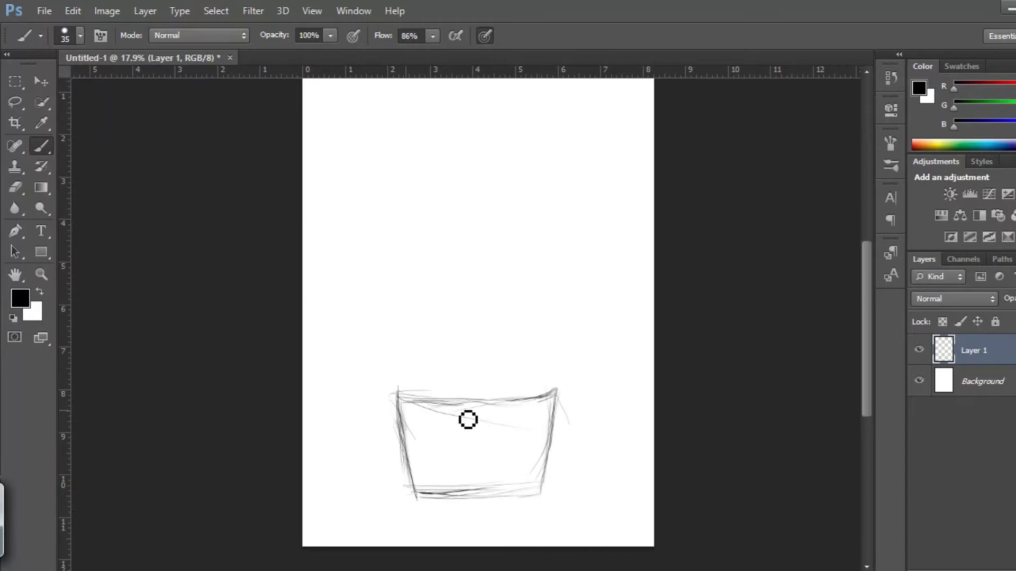
Sketch the angry pumpkin head and pot, and thickly outline the oval toothy mouth
mouse_move(471, 508)
left_mouse_down()
mouse_move(474, 463)
mouse_move(414, 397)
mouse_move(404, 413)
left_mouse_up()
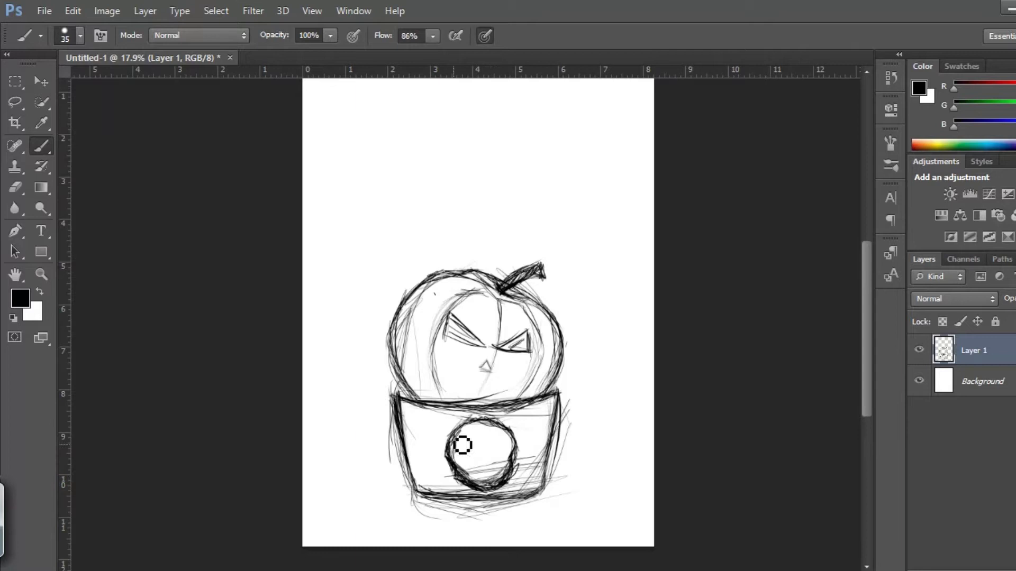
left_click(524, 476)
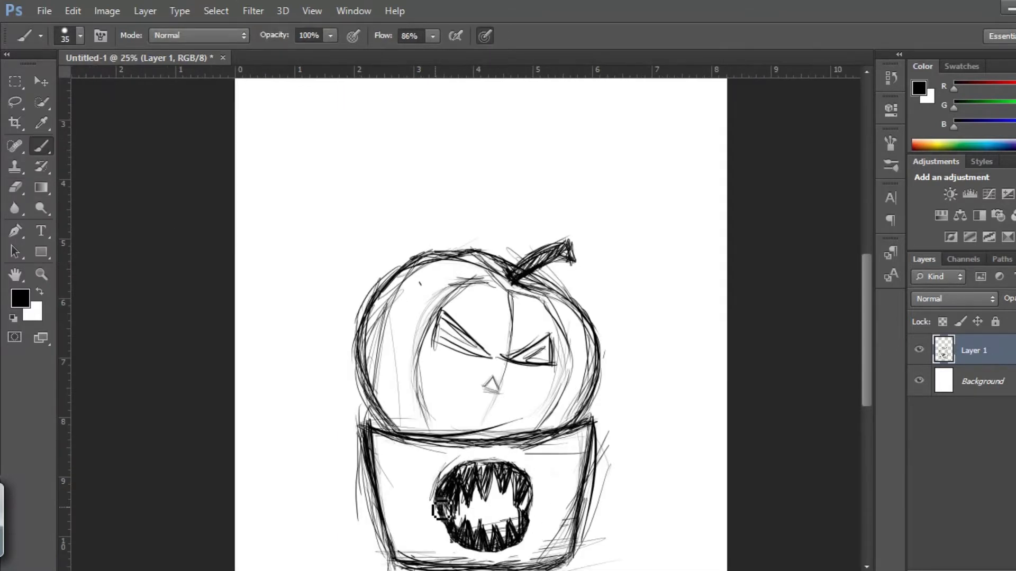
key("l")
left_click_drag(439, 510, 432, 508)
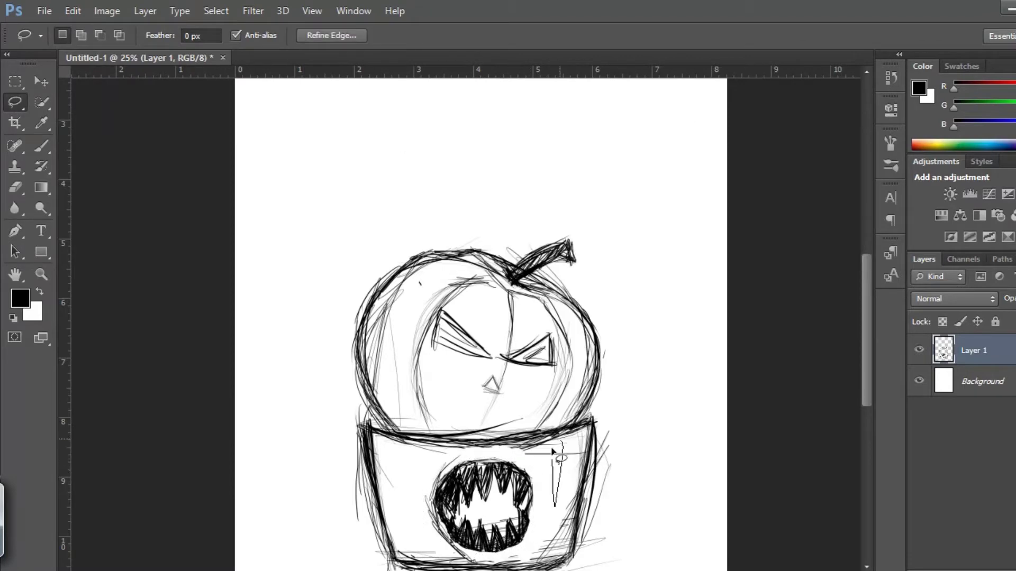
key("ctrl+d")
key("ctrl+minus")
key("b")
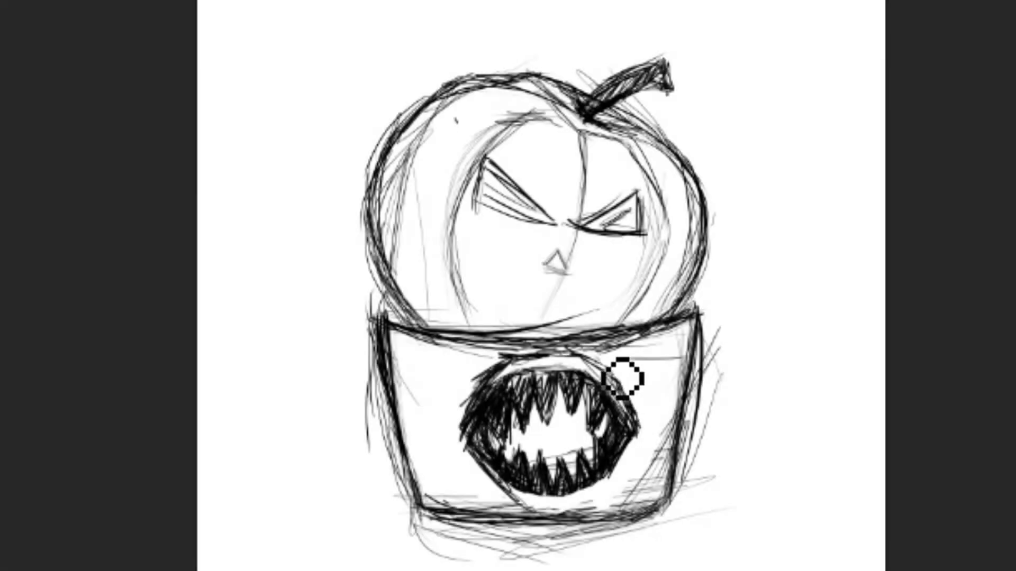
mouse_move(623, 377)
left_mouse_down()
mouse_move(483, 469)
mouse_move(646, 454)
mouse_move(646, 481)
mouse_move(421, 369)
mouse_move(446, 483)
mouse_move(439, 466)
left_mouse_up()
Hatch the pot band dark, shade the pumpkin's face, nose and eyes, and add wavy strokes below
left_click_drag(653, 481, 681, 527)
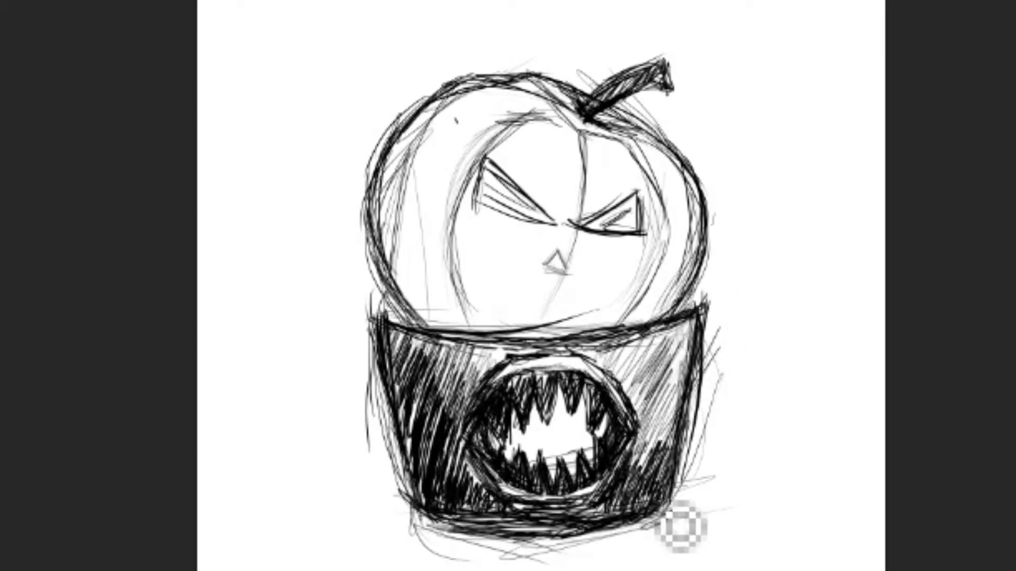
left_click_drag(392, 122, 582, 335)
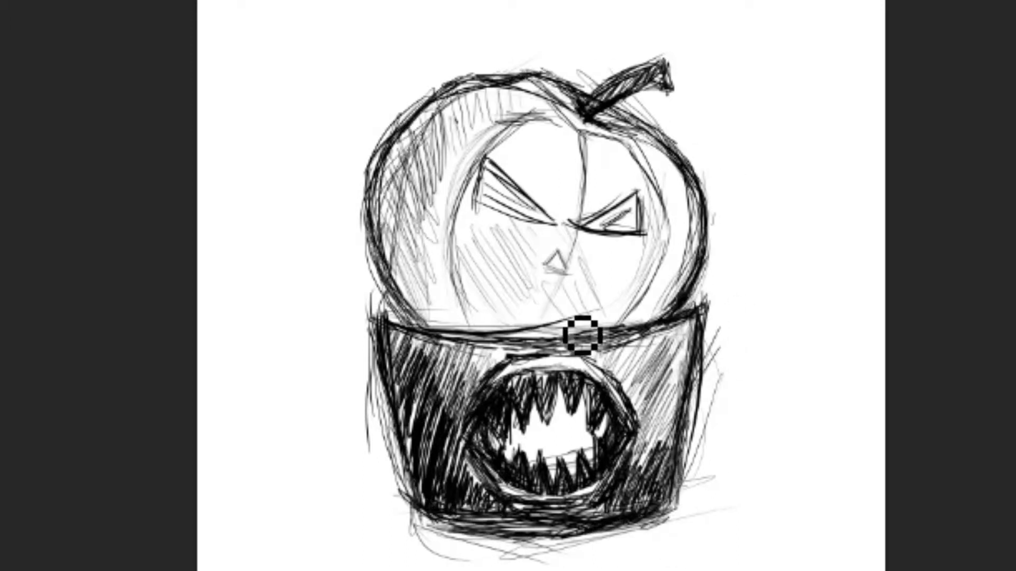
left_click_drag(548, 270, 558, 259)
left_click_drag(582, 224, 621, 244)
mouse_move(533, 220)
left_mouse_down()
mouse_move(696, 220)
mouse_move(655, 307)
mouse_move(580, 131)
mouse_move(675, 231)
left_mouse_up()
left_click_drag(488, 516, 574, 542)
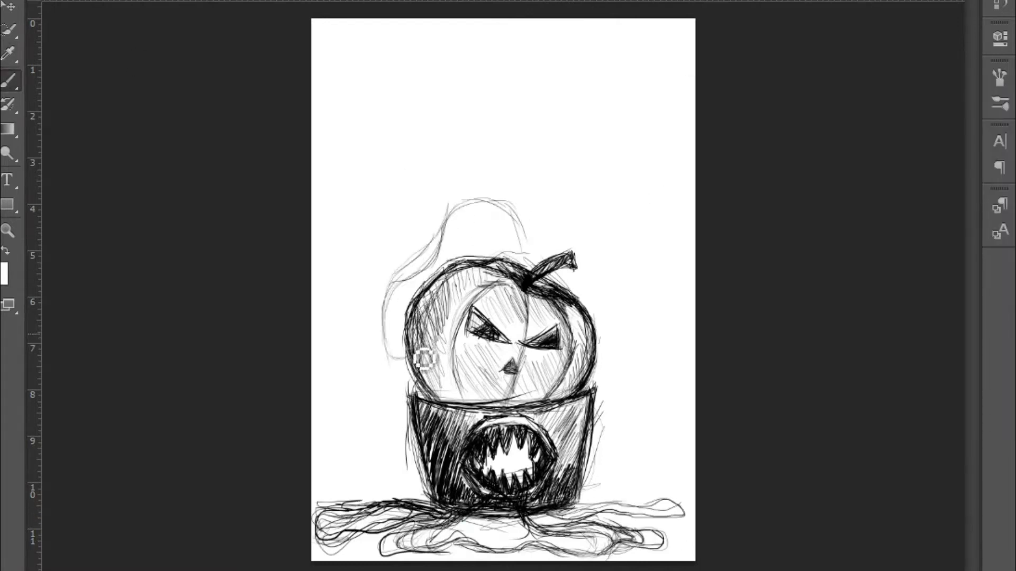
Outline the witch hat over the pumpkin and thicken its brim, side and curled tip
left_click_drag(477, 213, 528, 309)
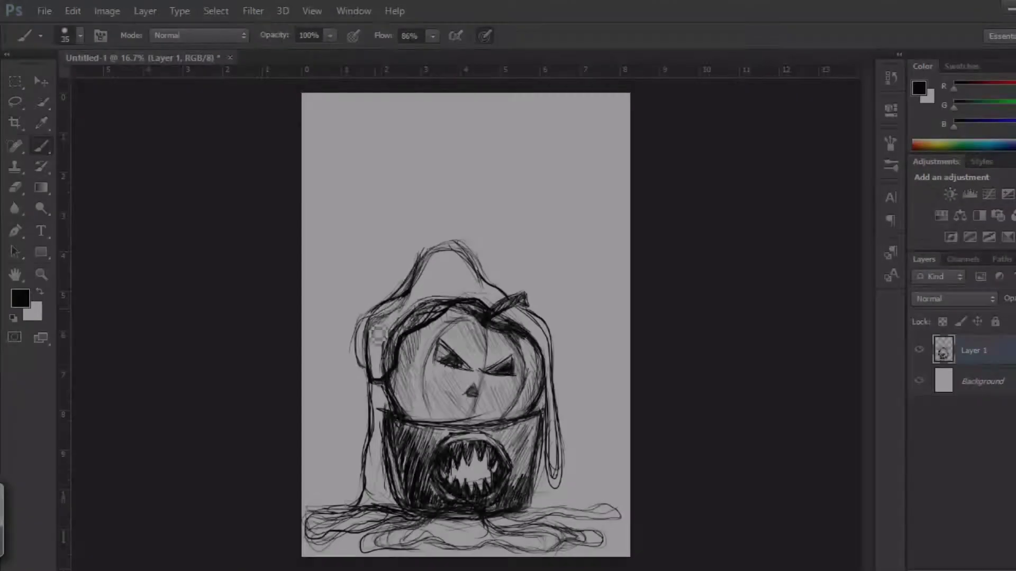
left_click_drag(433, 228, 471, 233)
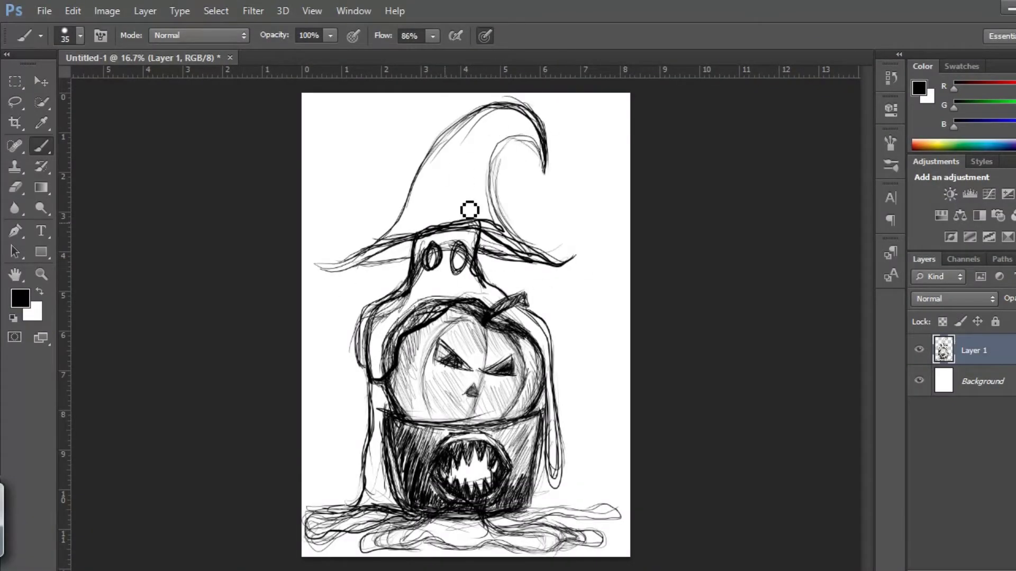
left_click_drag(320, 262, 545, 169)
key("e")
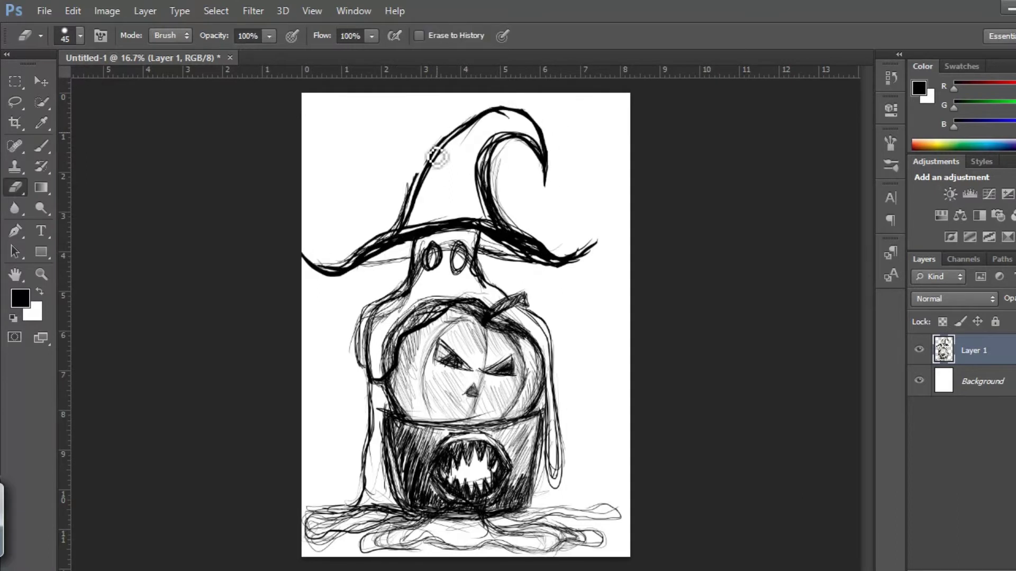
key("b")
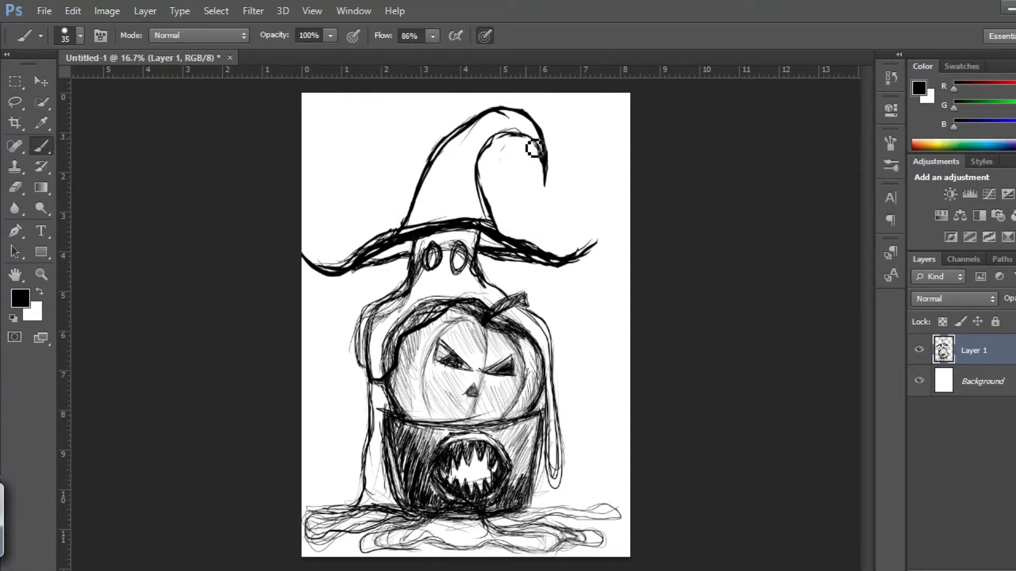
Set a very large standard brush in dark navy and paint the canvas' upper-left diagonal
key("e")
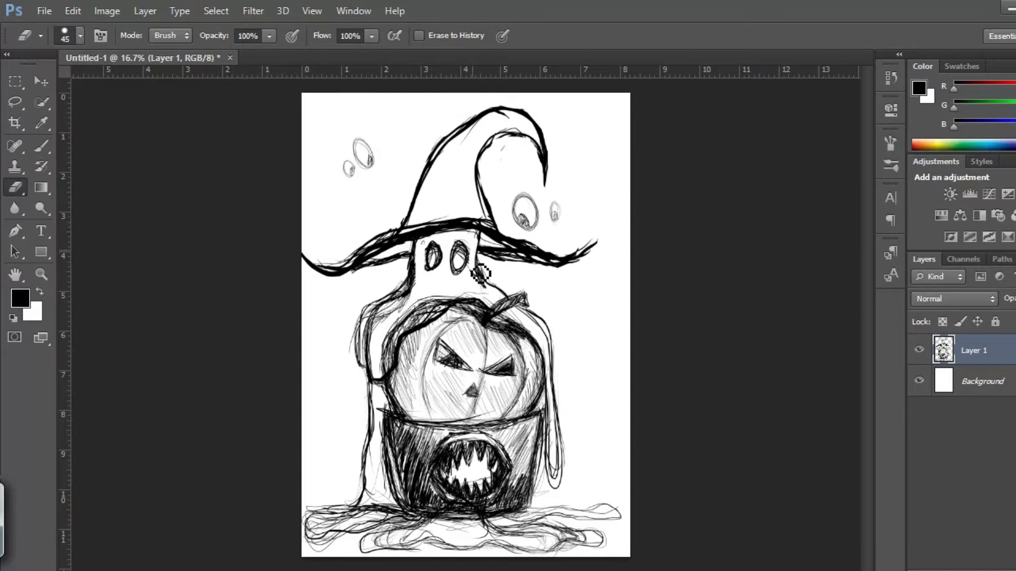
key("b")
right_click(41, 146)
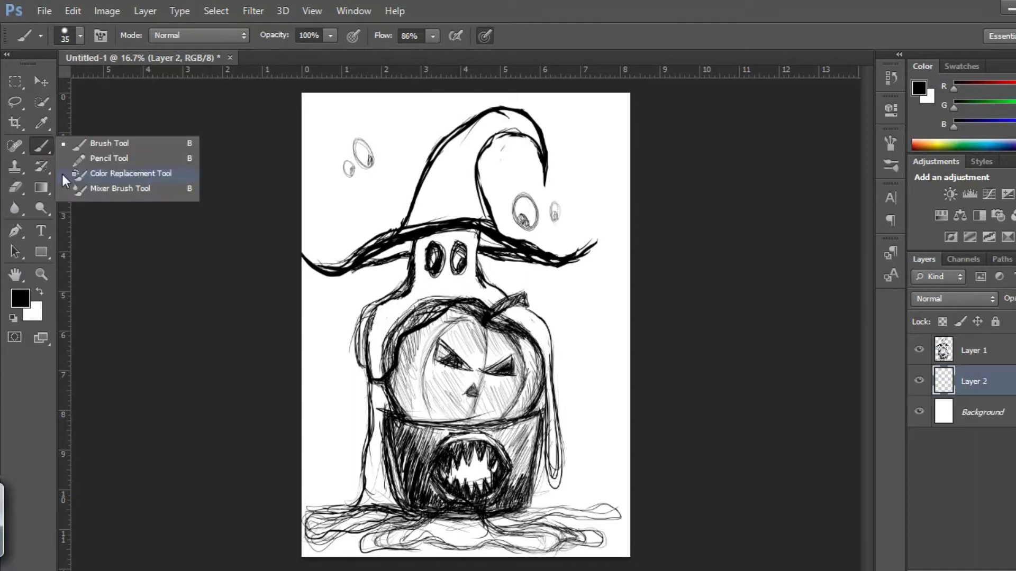
left_click(20, 298)
key("Return")
left_click_drag(338, 117, 476, 175)
mouse_move(629, 159)
left_mouse_down()
mouse_move(319, 326)
mouse_move(630, 222)
left_mouse_up()
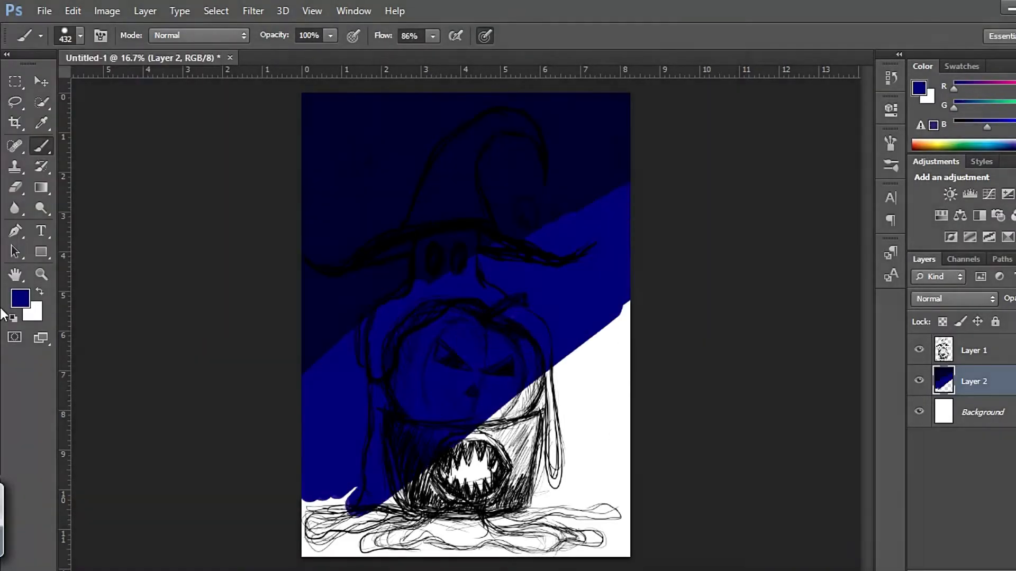
Cover the lower-right, hat area and top right in varied blues, darken the edges, and switch to the Mixer Brush
left_click(20, 298)
left_click(993, 191)
mouse_move(317, 529)
left_mouse_down()
mouse_move(585, 528)
mouse_move(290, 331)
left_mouse_up()
left_click_drag(380, 222, 490, 275)
left_click(494, 468, "alt")
left_click_drag(493, 469, 397, 213)
left_click_drag(280, 303, 613, 328)
right_click(41, 146)
left_click(79, 185)
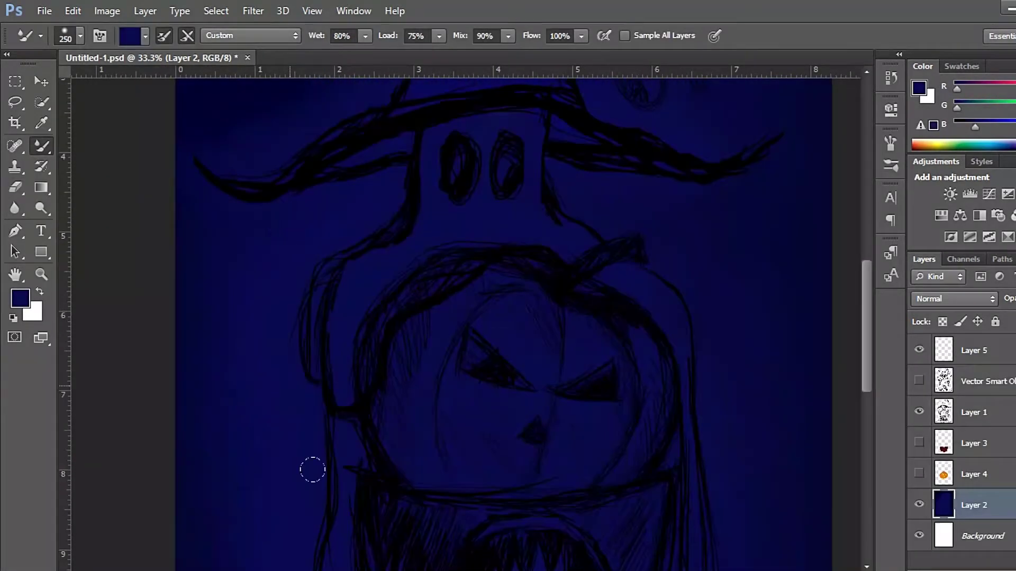
Paint the stem with sampled red, orange and dark brown bristle streaks
left_click_drag(868, 408, 868, 276)
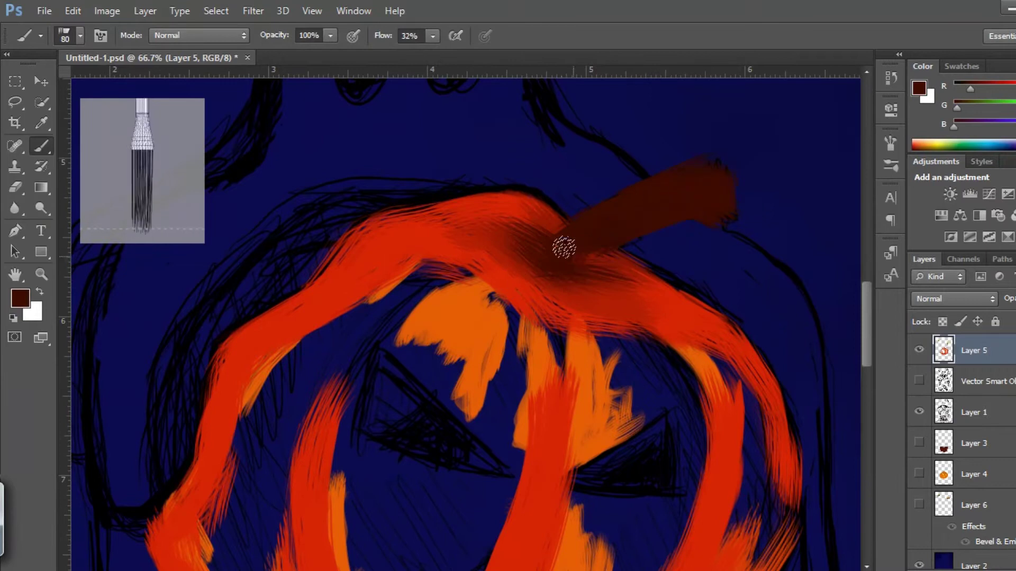
right_click(41, 146)
left_click(103, 143)
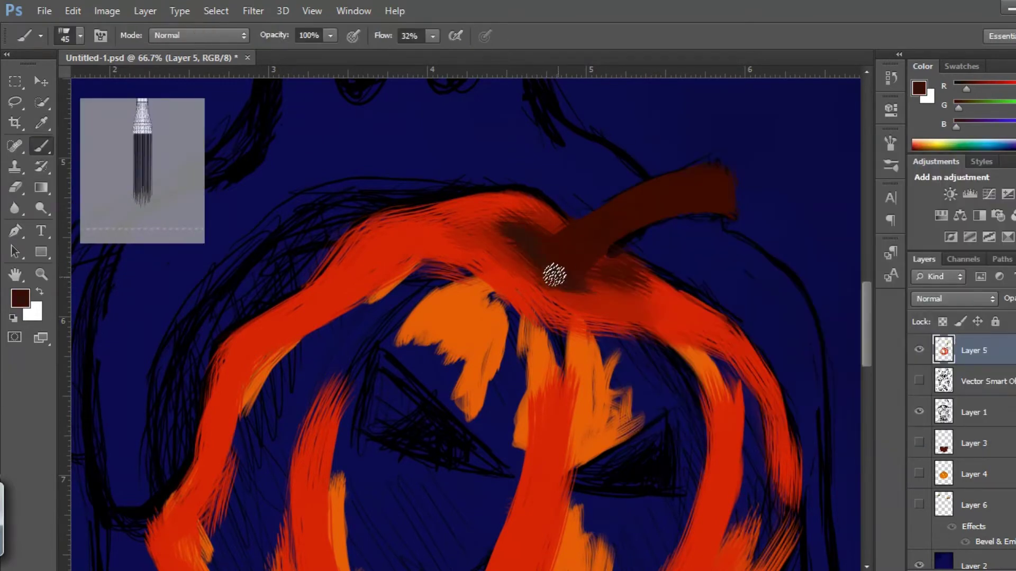
left_click(557, 234, "alt")
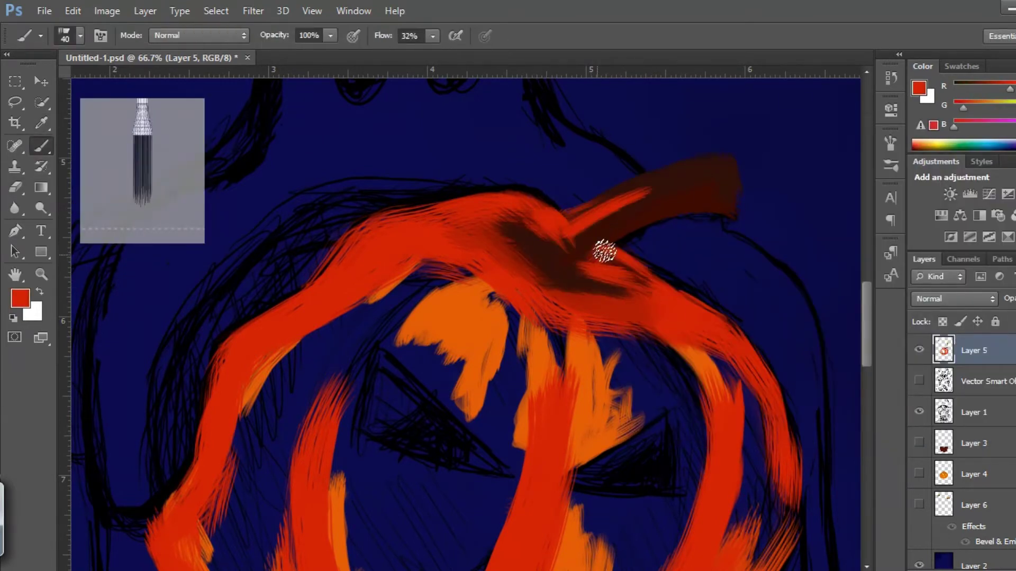
left_click_drag(604, 252, 721, 218)
left_click(572, 238, "alt")
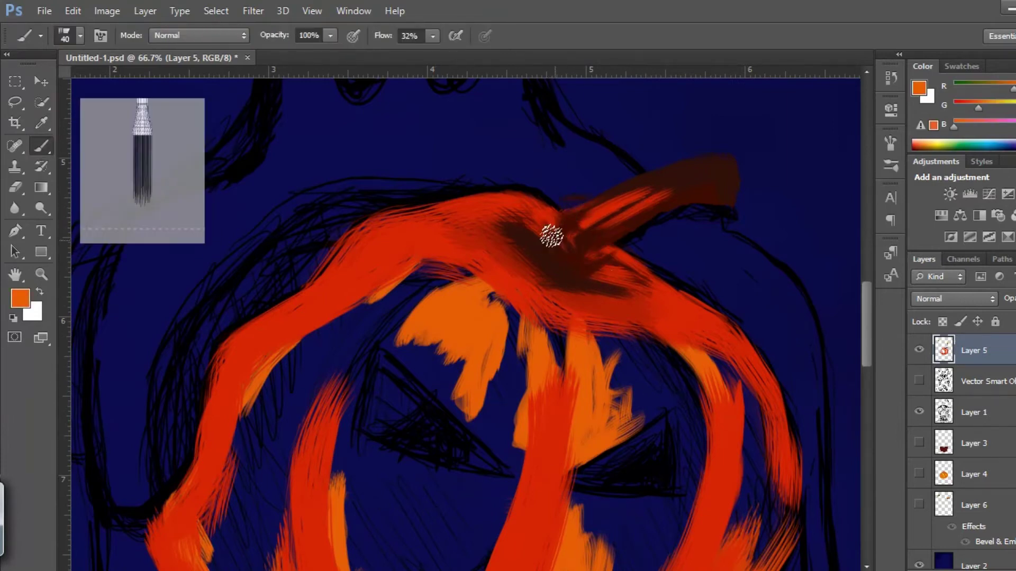
left_click_drag(566, 302, 710, 220)
key("d")
mouse_move(545, 267)
left_mouse_down()
mouse_move(738, 199)
mouse_move(607, 233)
left_mouse_up()
Choose an orange-red, enlarge the brush to 60, and fill the pumpkin body with orange
left_click(564, 216, "alt")
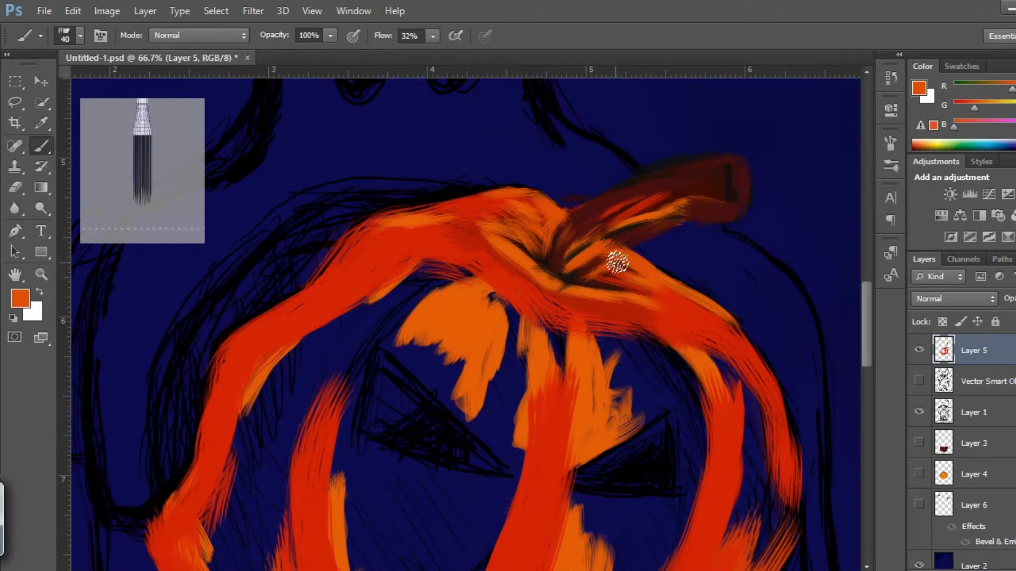
scroll(608, 333, "down", 5)
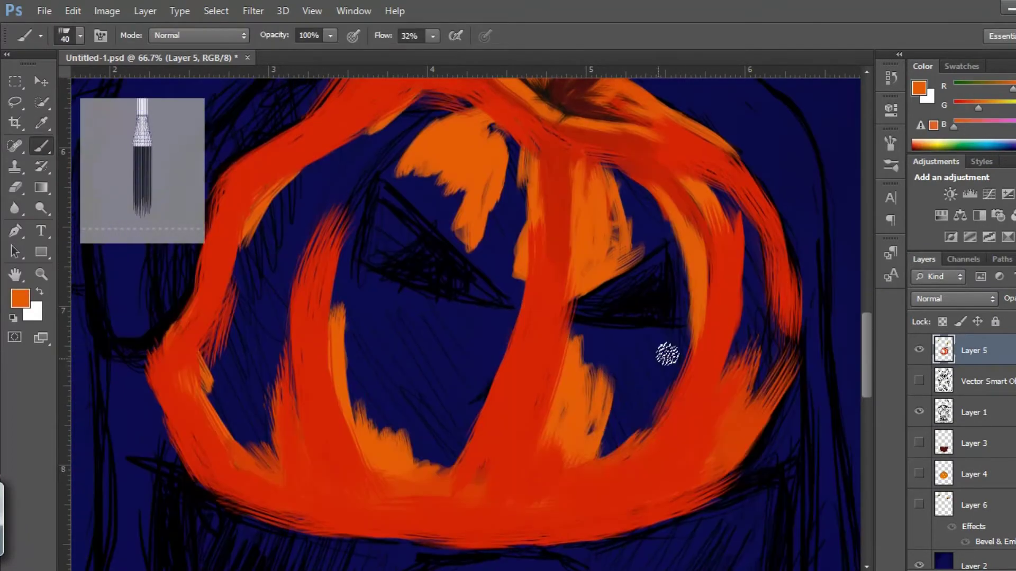
left_click(165, 252)
key("Return")
key("bracketright")
key("bracketright")
left_click_drag(588, 159, 637, 352)
left_click_drag(349, 328, 284, 175)
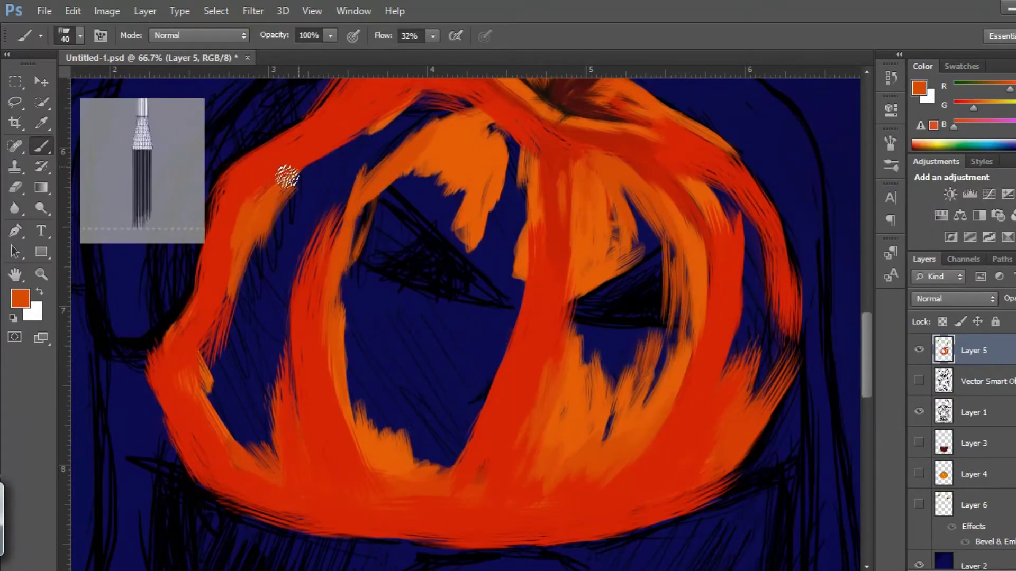
left_click_drag(227, 296, 233, 415)
mouse_move(281, 360)
left_mouse_down()
mouse_move(250, 442)
mouse_move(367, 506)
left_mouse_up()
left_click_drag(349, 296, 433, 174)
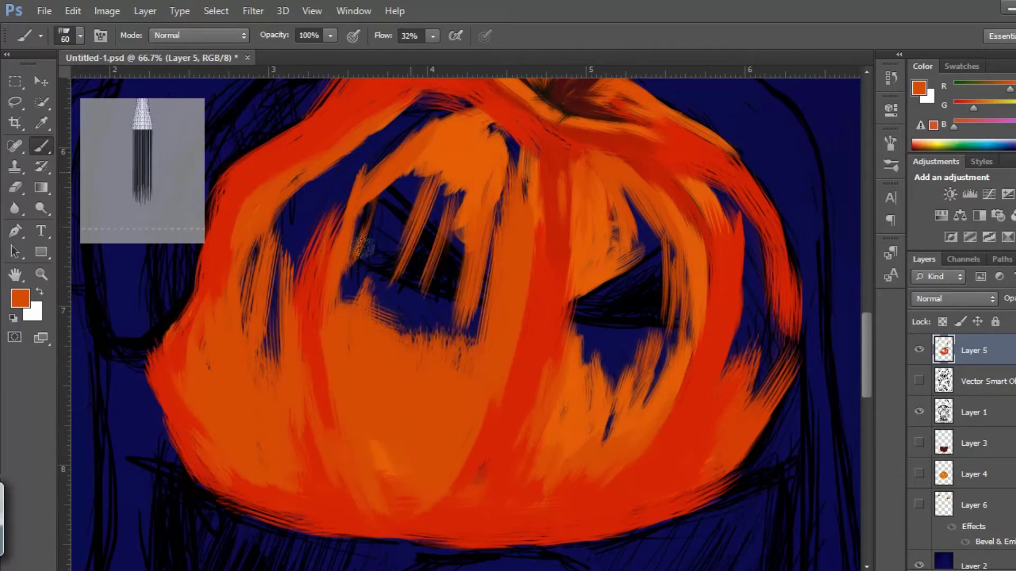
Sample a red-orange and brush red strokes across the pumpkin's upper left
left_click(227, 356, "alt")
mouse_move(291, 286)
left_mouse_down()
mouse_move(326, 206)
mouse_move(455, 106)
left_mouse_up()
key("Return")
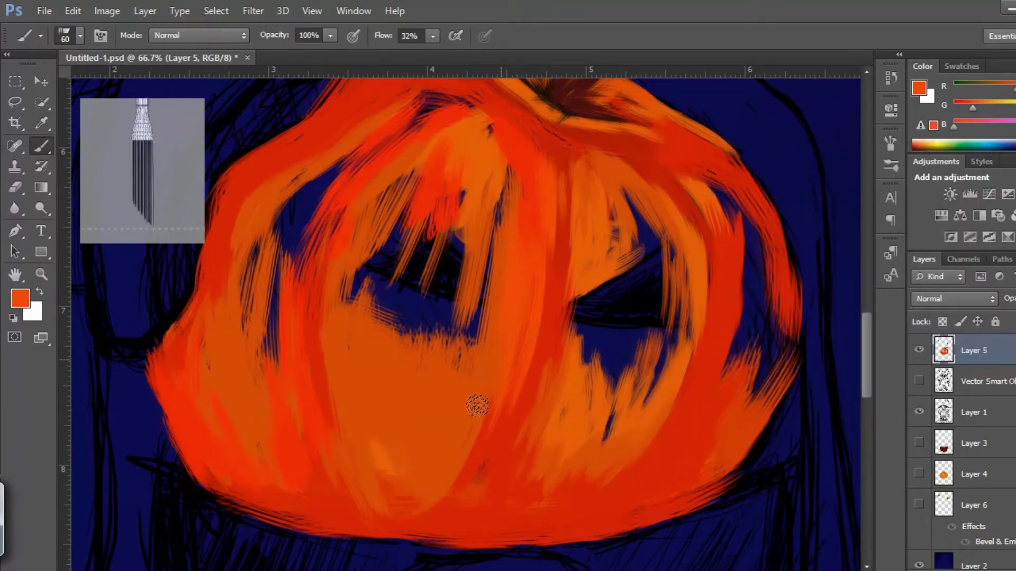
left_click_drag(424, 228, 369, 102)
Paint orange strokes across the pumpkin's centre, left side, eye area and right side
left_click(20, 298)
key("Return")
left_click_drag(402, 318, 370, 159)
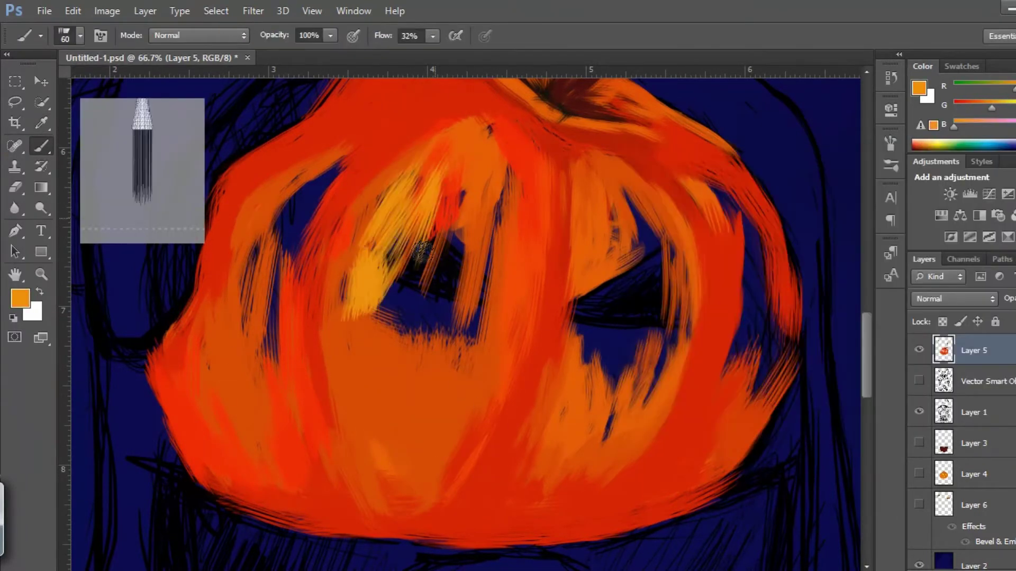
left_click_drag(466, 159, 461, 329)
left_click_drag(296, 159, 275, 307)
left_click_drag(608, 212, 623, 408)
left_click_drag(741, 170, 752, 351)
Sample red and add red strokes on the pumpkin's right side and across its top
left_click(740, 318, "alt")
left_click_drag(741, 455, 766, 258)
left_click_drag(735, 164, 497, 214)
left_click_drag(661, 158, 426, 191)
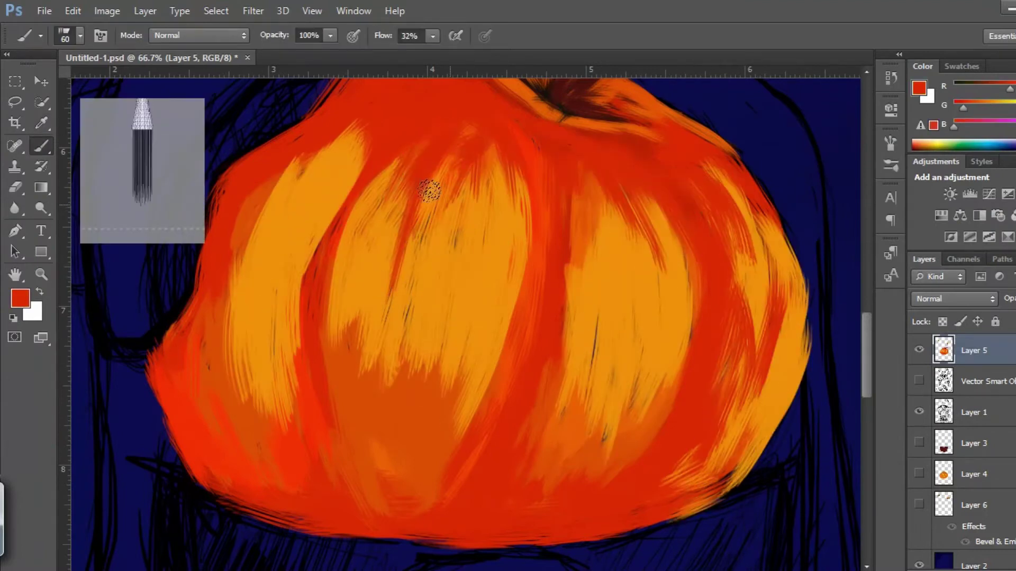
left_click_drag(343, 158, 317, 370)
Paint red shading down the pumpkin's centre, then zoom out to see the whole pumpkin
left_click(20, 298)
key("Return")
left_click(20, 298)
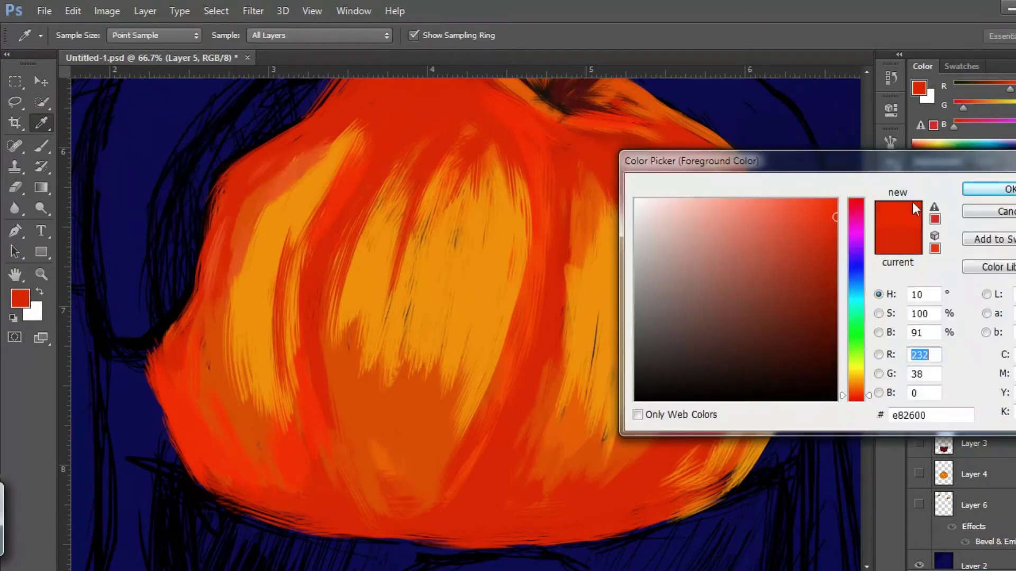
key("Return")
left_click_drag(264, 238, 296, 434)
left_click_drag(507, 175, 498, 365)
left_click_drag(449, 238, 524, 498)
key("ctrl+minus")
key("ctrl+minus")
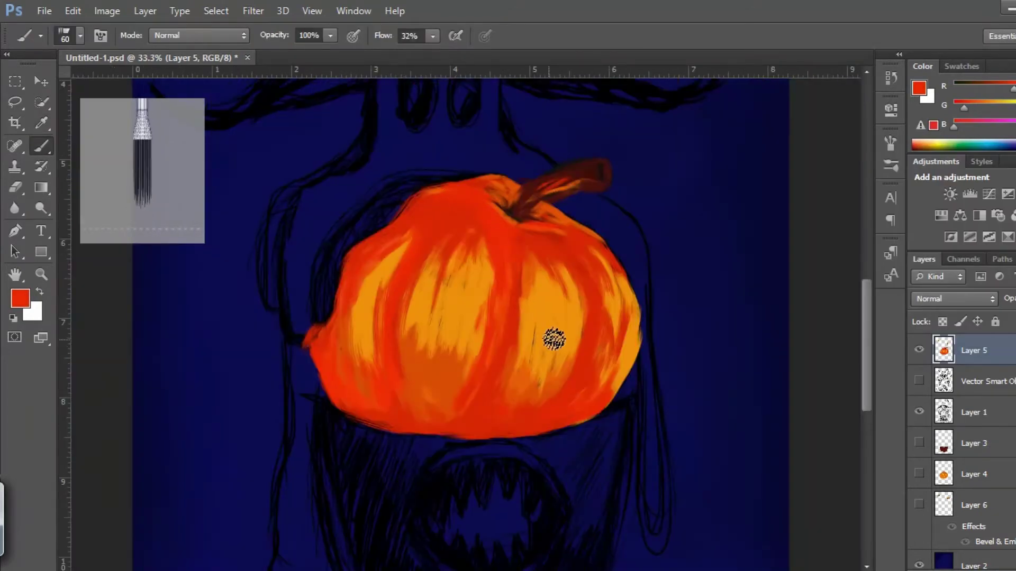
Sample dark red to shade the left-centre, then shift a sampled light orange toward yellow for highlights
left_click(554, 338, "alt")
left_click(502, 217, "alt")
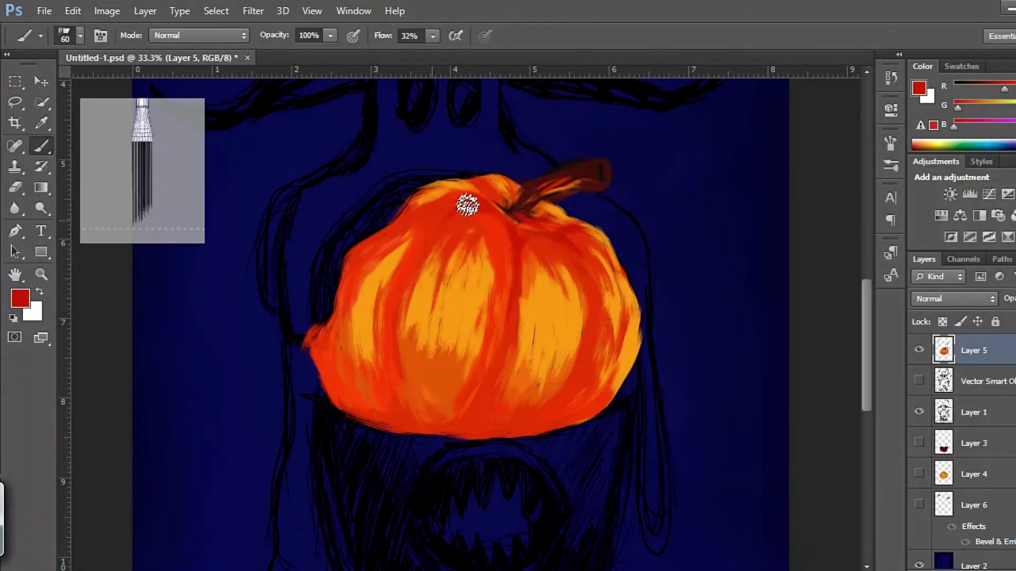
left_click_drag(467, 206, 452, 424)
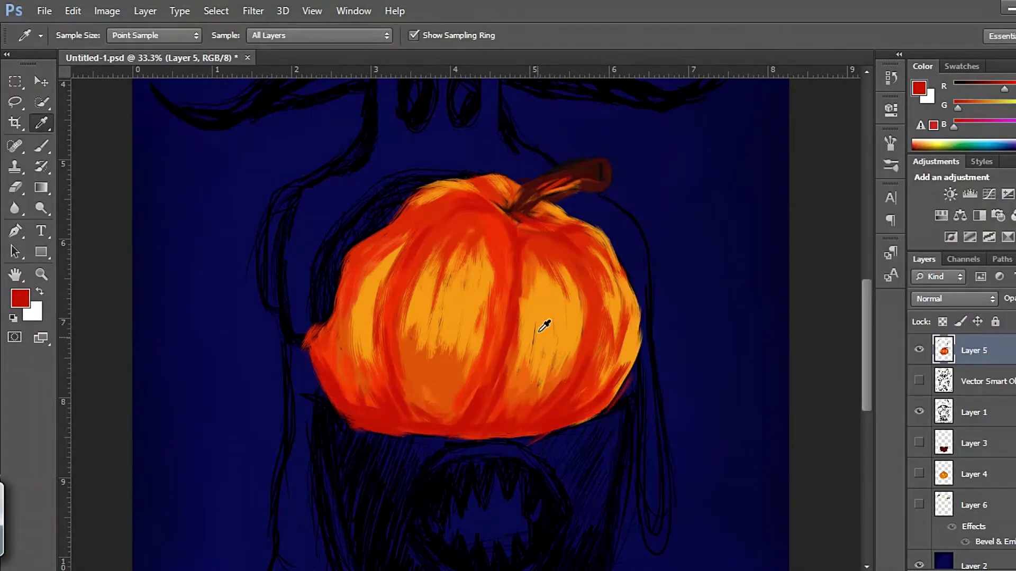
left_click(545, 325, "alt")
key("i")
left_click(527, 277)
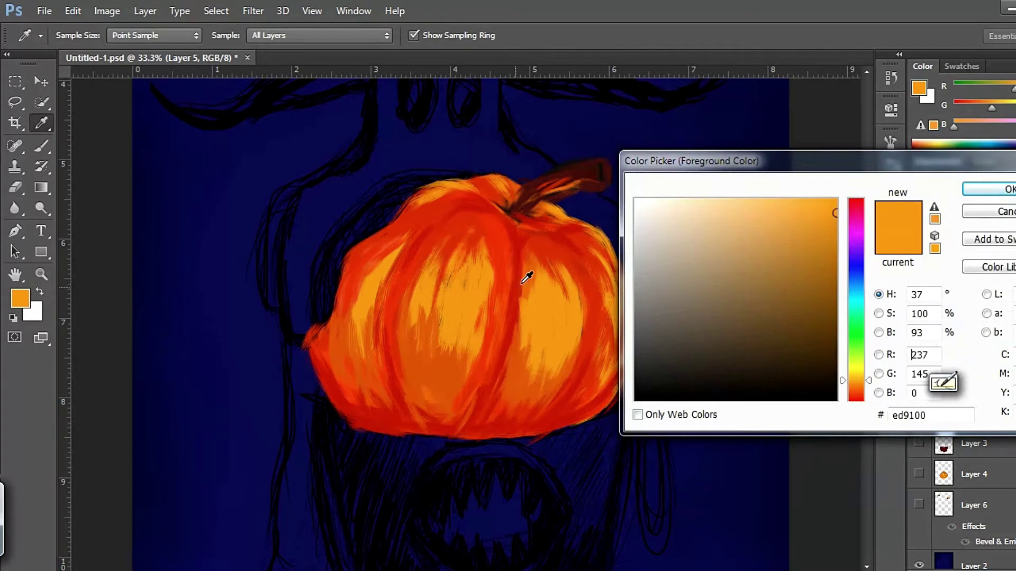
left_click_drag(856, 385, 856, 378)
key("Return")
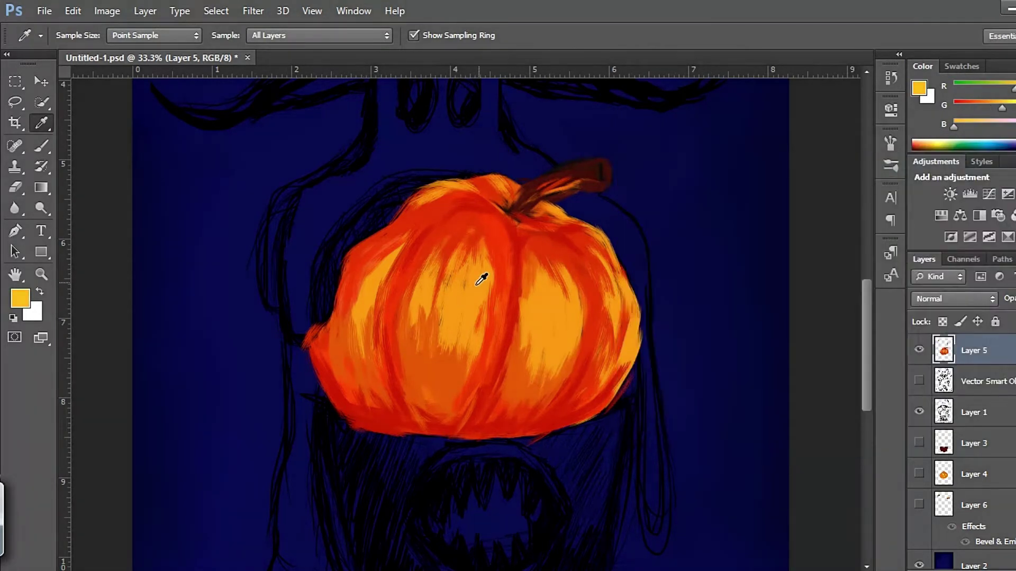
key("b")
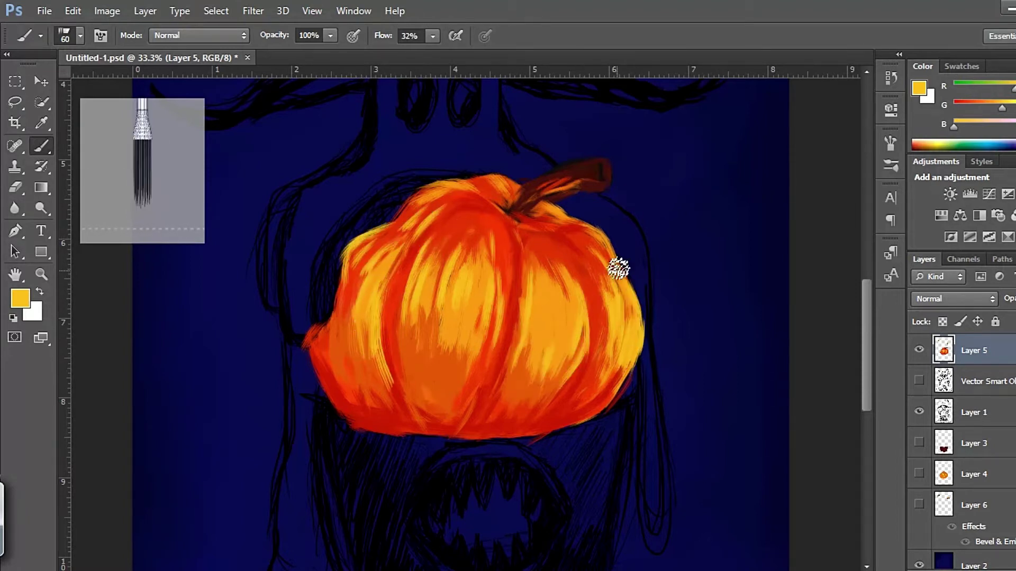
Sample the pumpkin's orange, red and dark brown and shrink the brush for fine shading
left_click(455, 363, "alt")
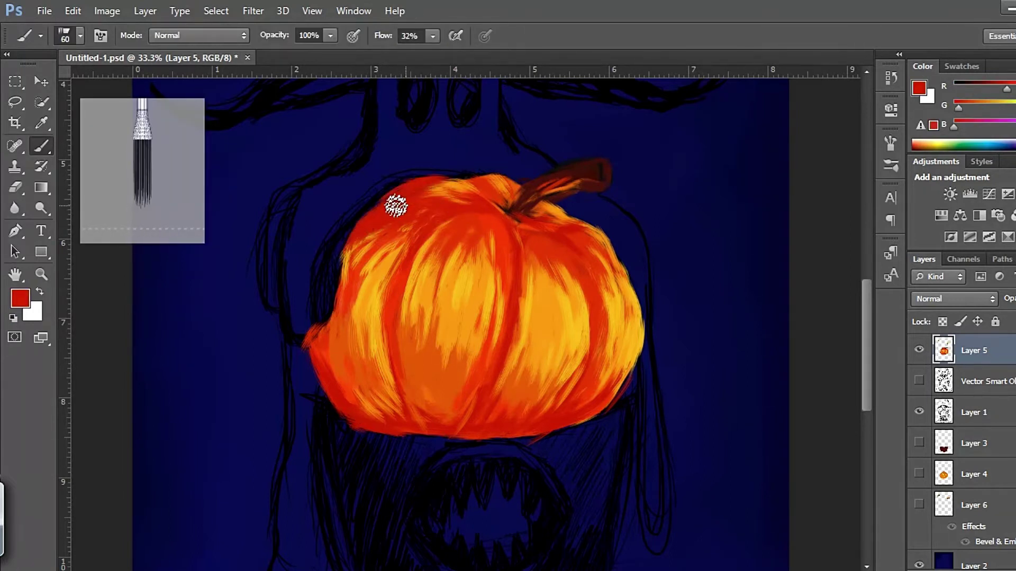
left_click(438, 424, "alt")
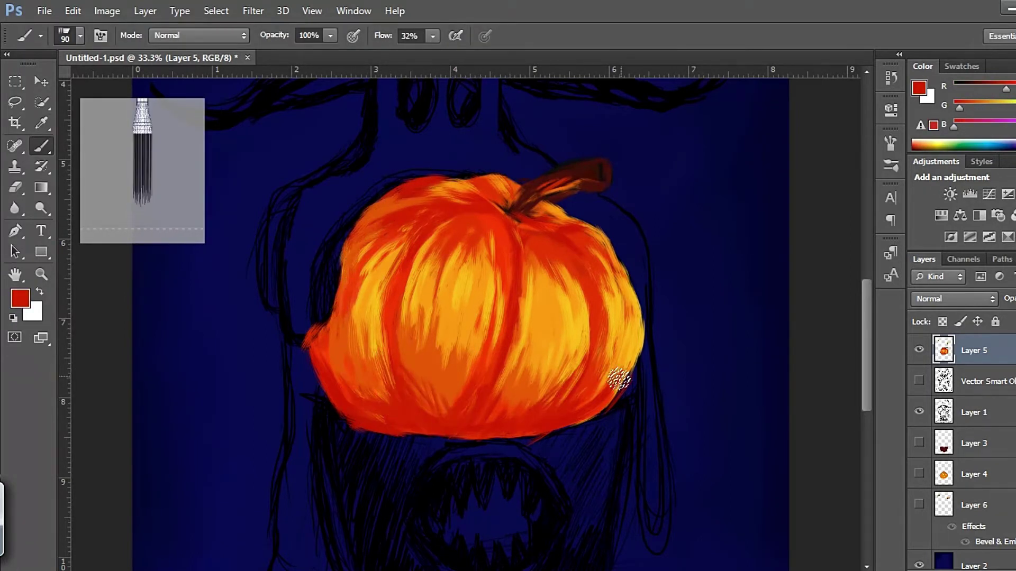
left_click(498, 206, "alt")
key("bracketleft")
key("bracketleft")
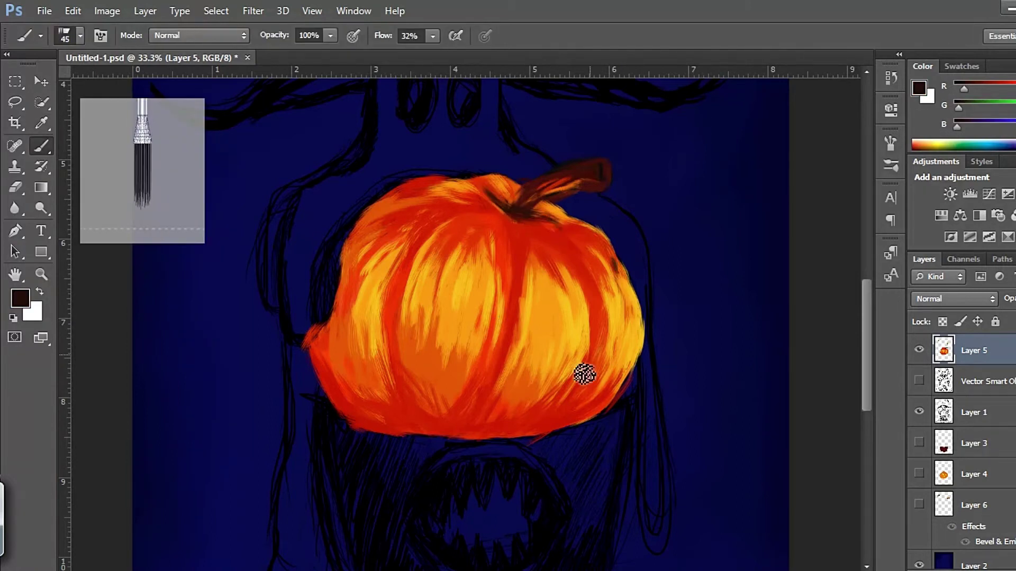
left_click(593, 193, "alt")
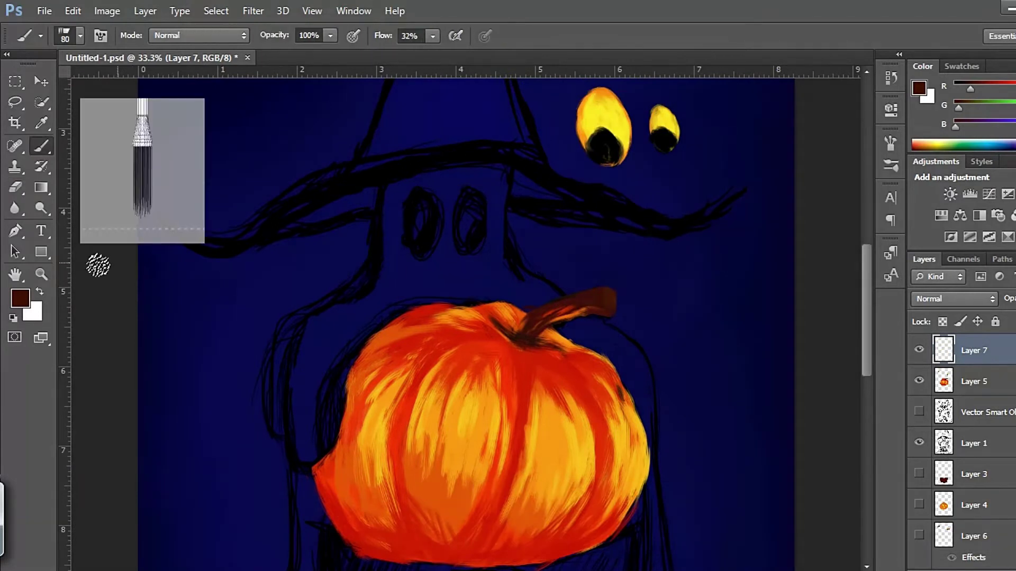
Paint green slime down onto the pumpkin, move its layer behind the pumpkin, and extend the drips
mouse_move(391, 212)
left_mouse_down()
mouse_move(381, 253)
mouse_move(285, 391)
mouse_move(309, 453)
mouse_move(397, 197)
mouse_move(385, 226)
mouse_move(509, 295)
mouse_move(459, 301)
left_mouse_up()
key("ctrl+[")
left_click_drag(551, 313, 656, 426)
scroll(687, 265, "down", 5)
left_click_drag(656, 249, 661, 455)
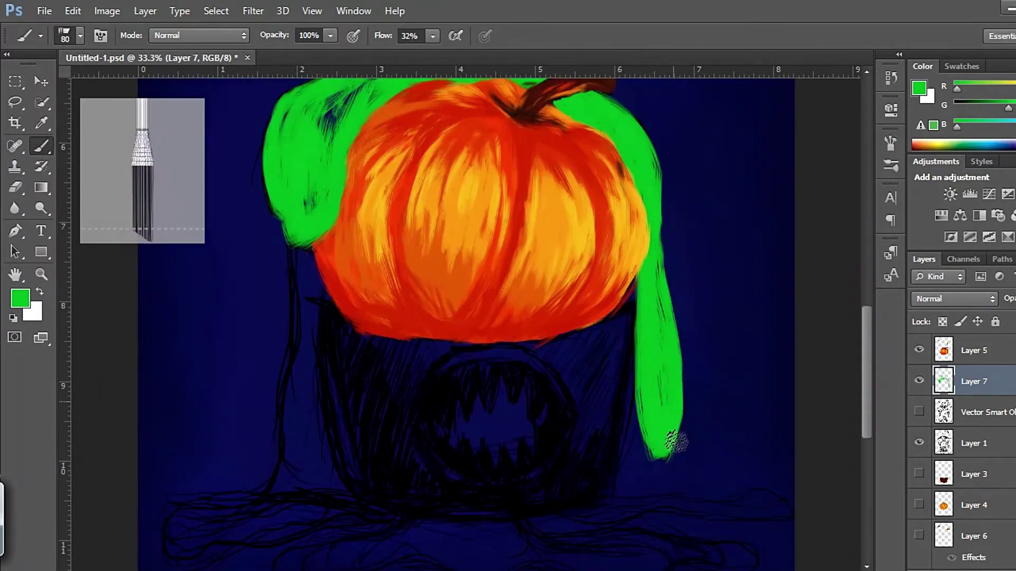
left_click_drag(609, 114, 653, 238)
scroll(653, 238, "up", 3)
left_click_drag(311, 340, 363, 215)
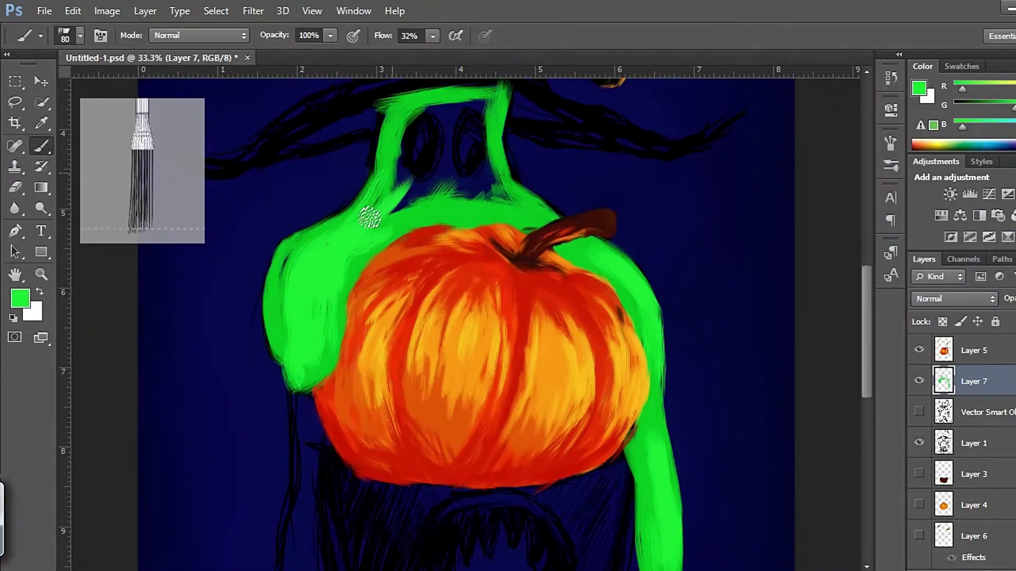
Fill the ghost's neck with solid green, switch to a lighter green, and highlight the right strand with pale yellow
mouse_move(412, 111)
left_mouse_down()
mouse_move(486, 148)
mouse_move(452, 168)
left_mouse_up()
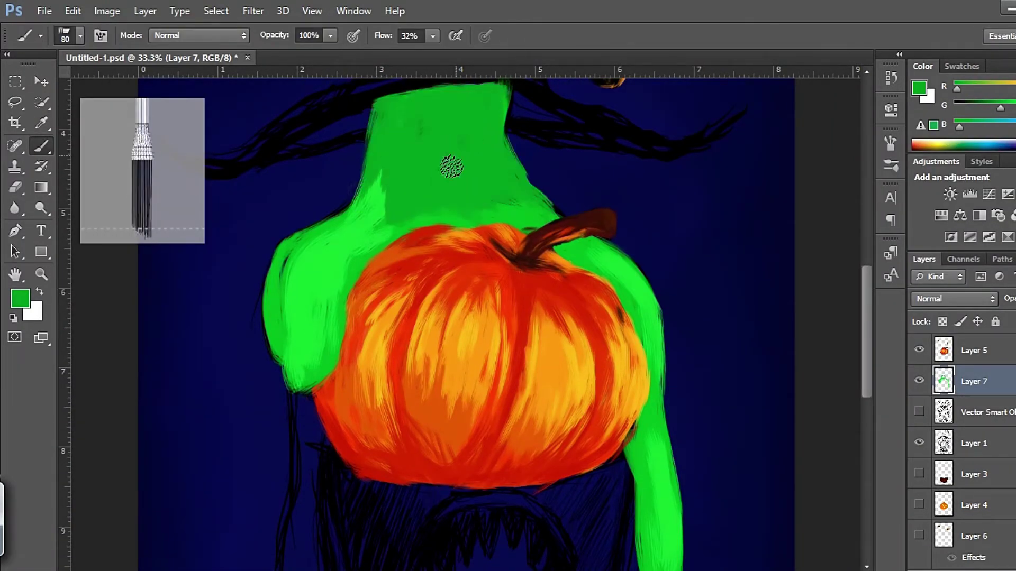
left_click_drag(391, 199, 534, 204)
left_click_drag(503, 163, 392, 154)
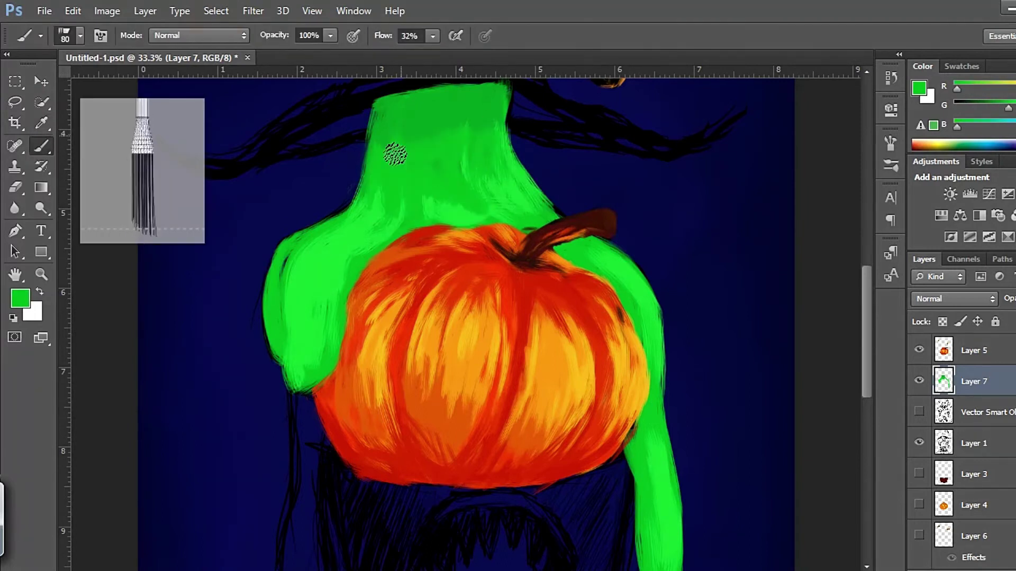
left_click(380, 105, "alt")
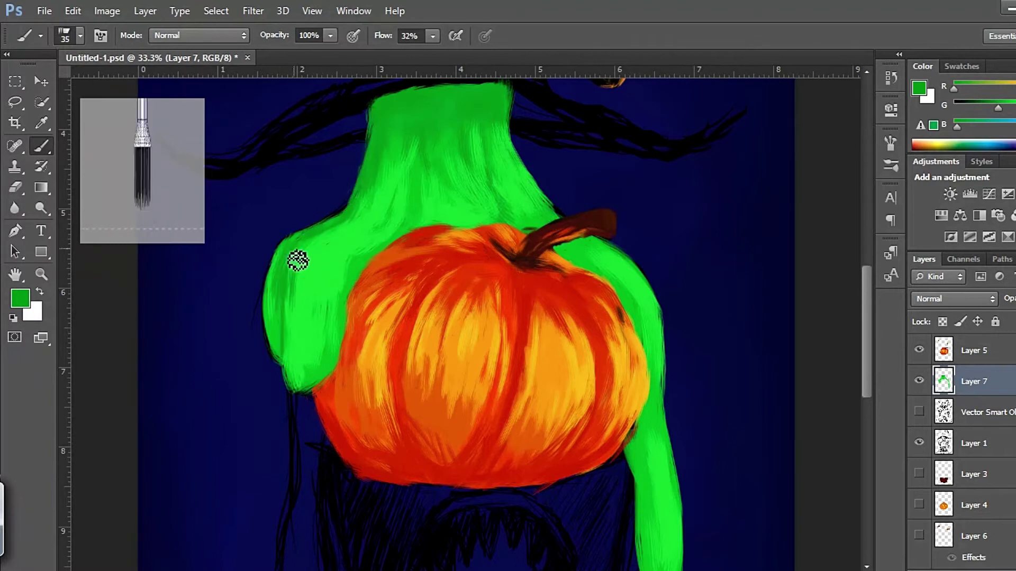
left_click(20, 298)
left_click(986, 188)
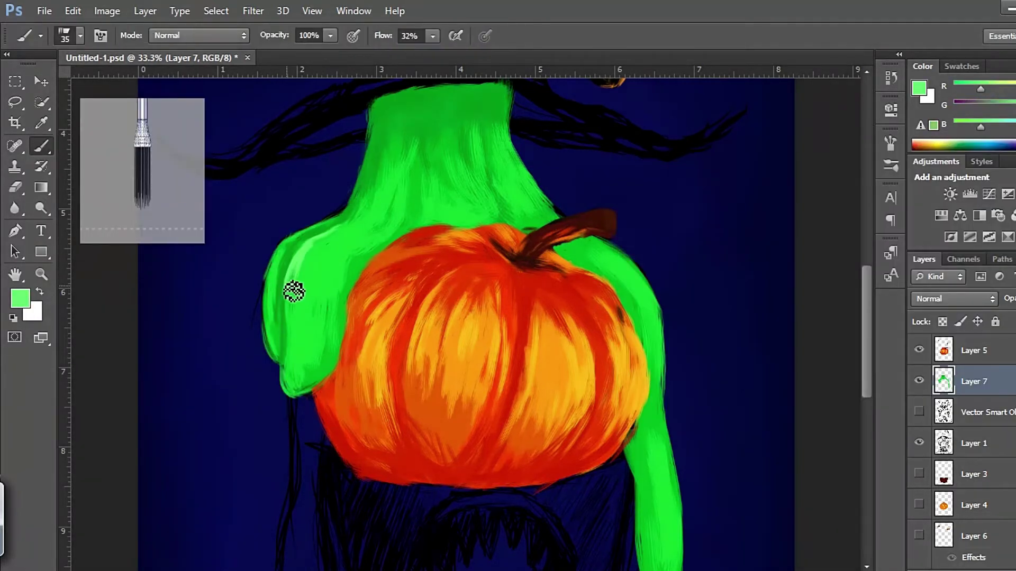
scroll(667, 442, "down", 3)
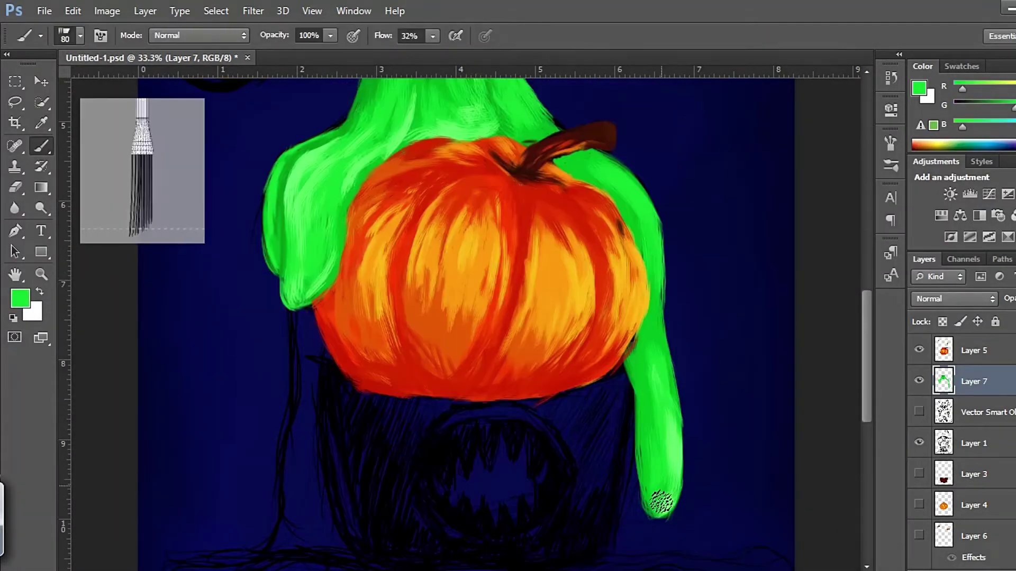
left_click(650, 283, "alt")
left_click_drag(673, 489, 668, 445)
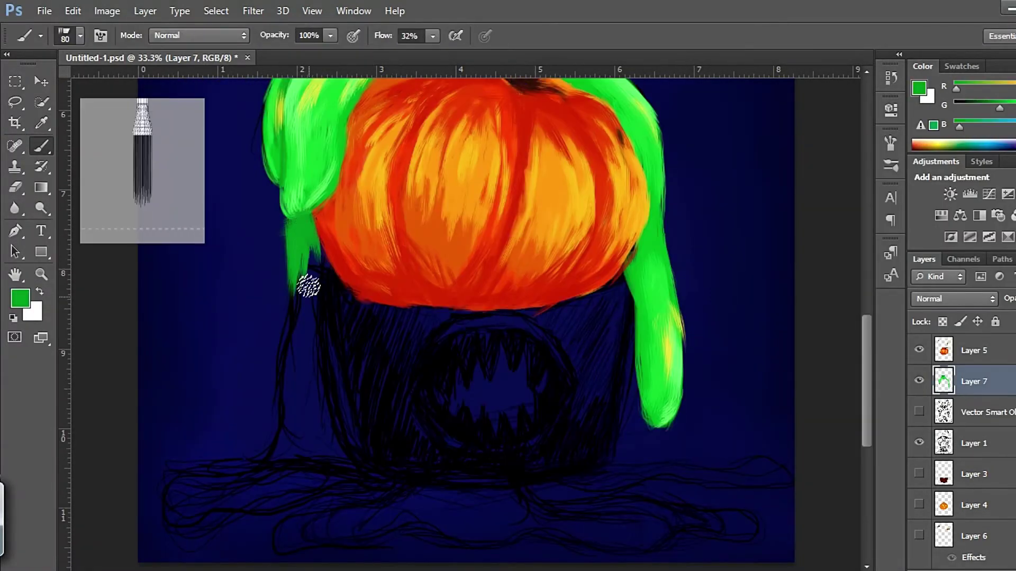
Extend the left green strand downward and drip it into a pool at the bottom-left
mouse_move(309, 286)
left_mouse_down()
mouse_move(306, 261)
mouse_move(322, 424)
mouse_move(288, 437)
left_mouse_up()
key("o")
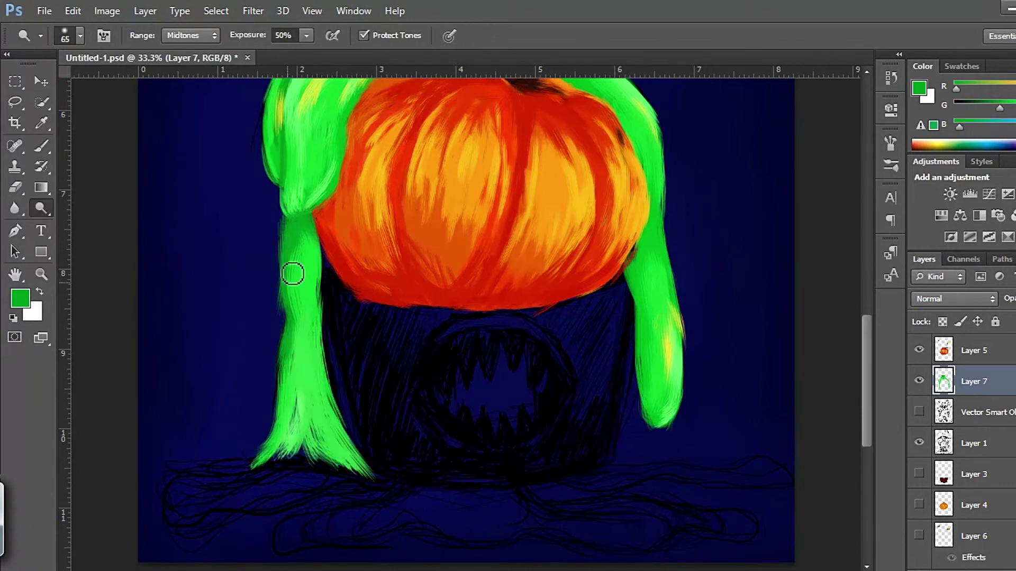
key("b")
mouse_move(301, 403)
left_mouse_down()
mouse_move(390, 483)
mouse_move(164, 513)
mouse_move(460, 535)
left_mouse_up()
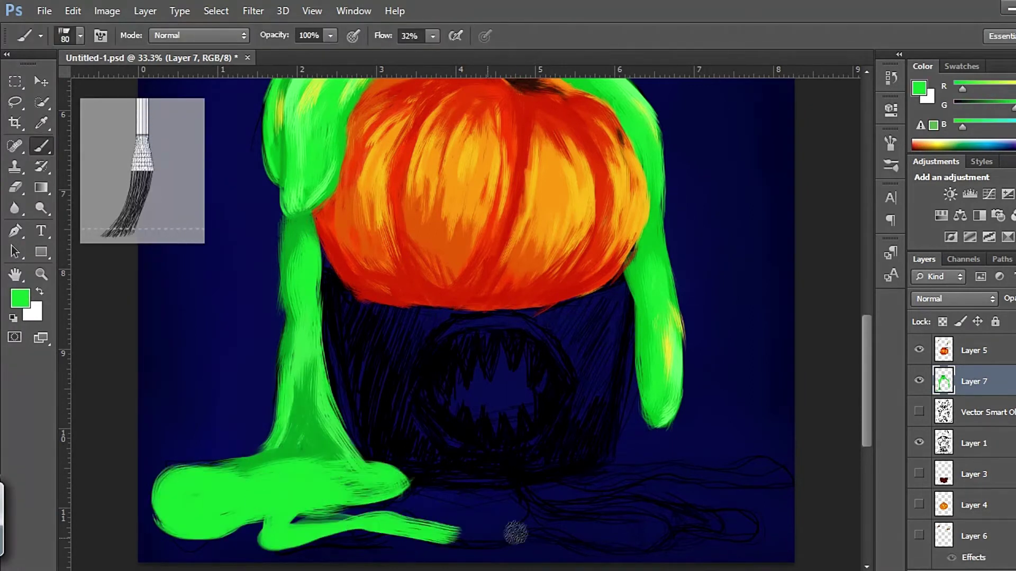
scroll(515, 533, "down", 3)
left_click_drag(425, 427, 767, 439)
Sample a lighter green and spread textured slime across the bottom and right
key("i")
left_click(300, 316)
key("b")
mouse_move(301, 316)
left_mouse_down()
mouse_move(310, 379)
mouse_move(249, 437)
mouse_move(549, 424)
mouse_move(588, 385)
mouse_move(778, 386)
mouse_move(682, 445)
mouse_move(516, 431)
mouse_move(465, 356)
left_mouse_up()
left_click_drag(569, 438, 444, 443)
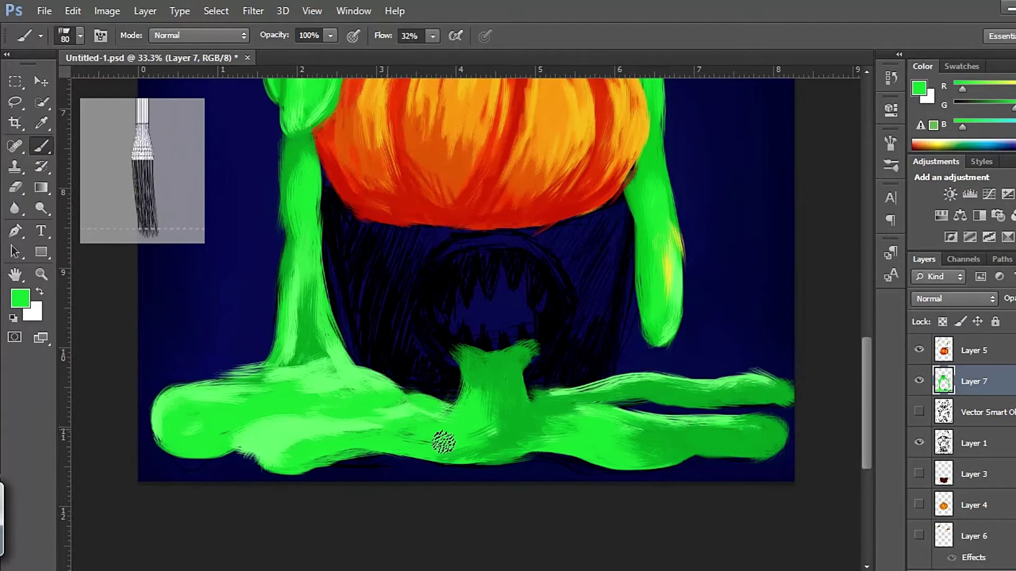
Add light green highlights and streaks across the slime pool, resampling greens from the slime
left_click(277, 403, "alt")
left_click_drag(277, 404, 245, 381)
mouse_move(753, 377)
left_mouse_down()
mouse_move(408, 417)
mouse_move(446, 454)
mouse_move(218, 399)
mouse_move(389, 388)
left_mouse_up()
left_click(266, 392, "alt")
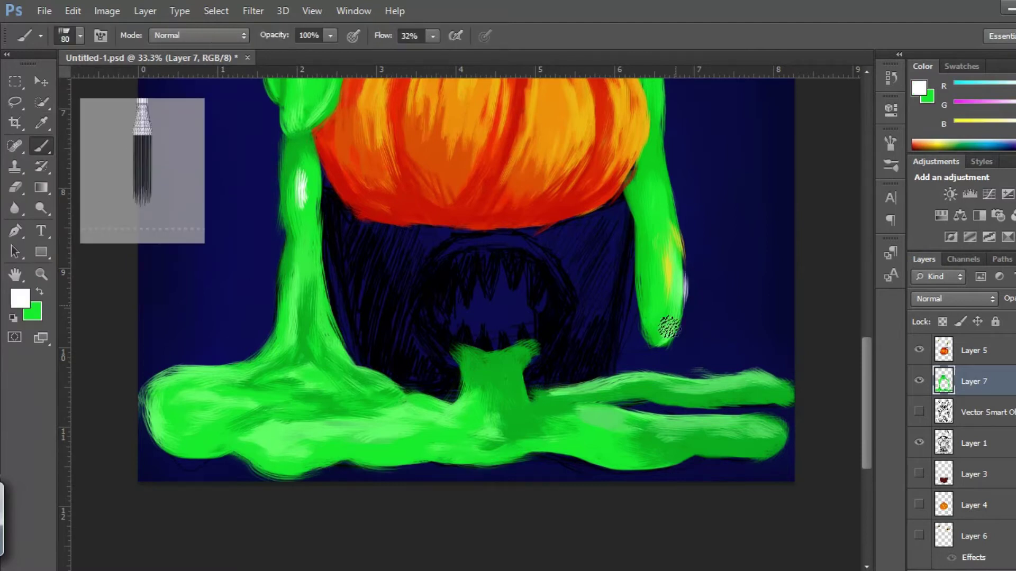
left_click_drag(257, 423, 415, 408)
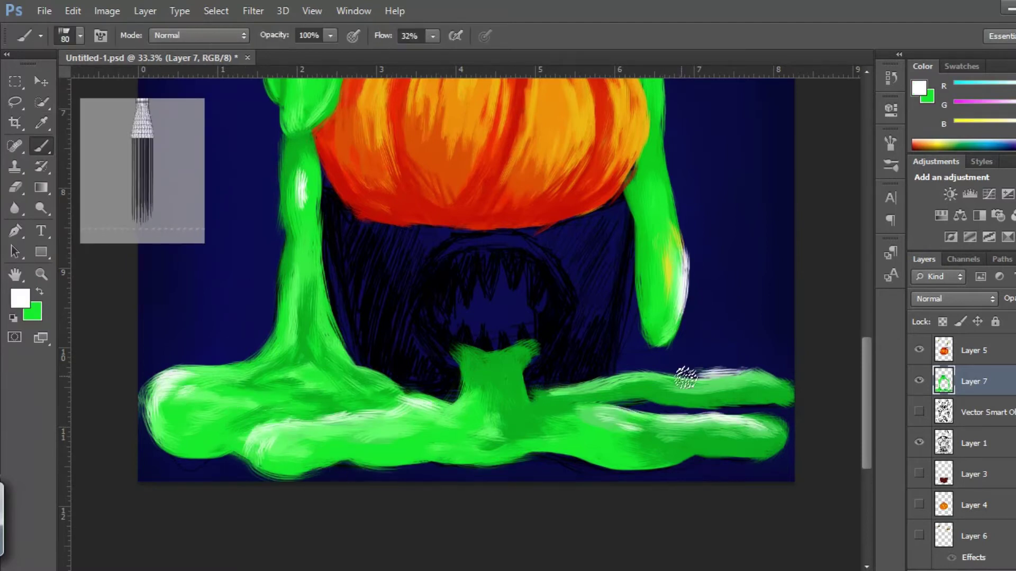
left_click(719, 385, "alt")
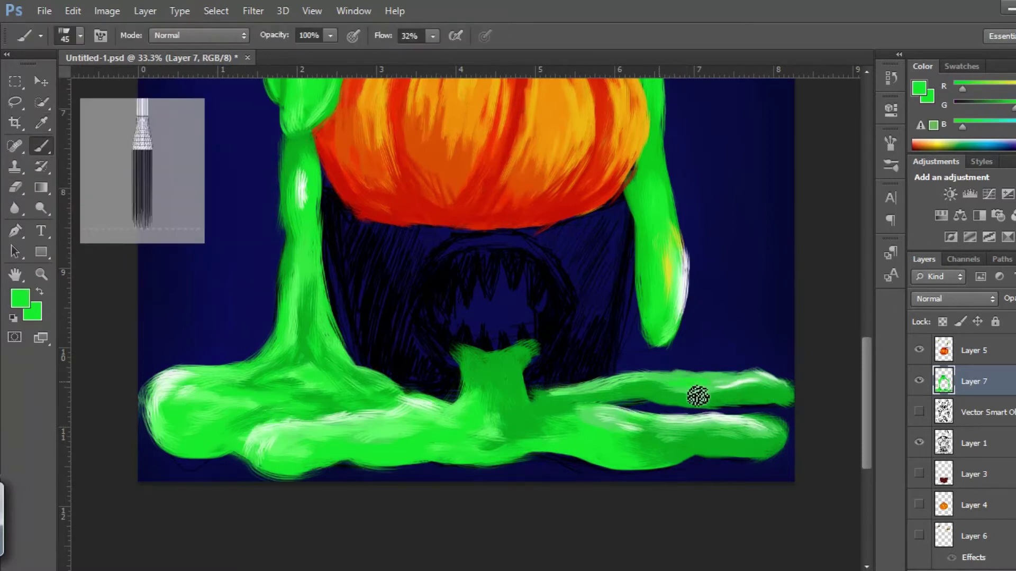
left_click(495, 413, "alt")
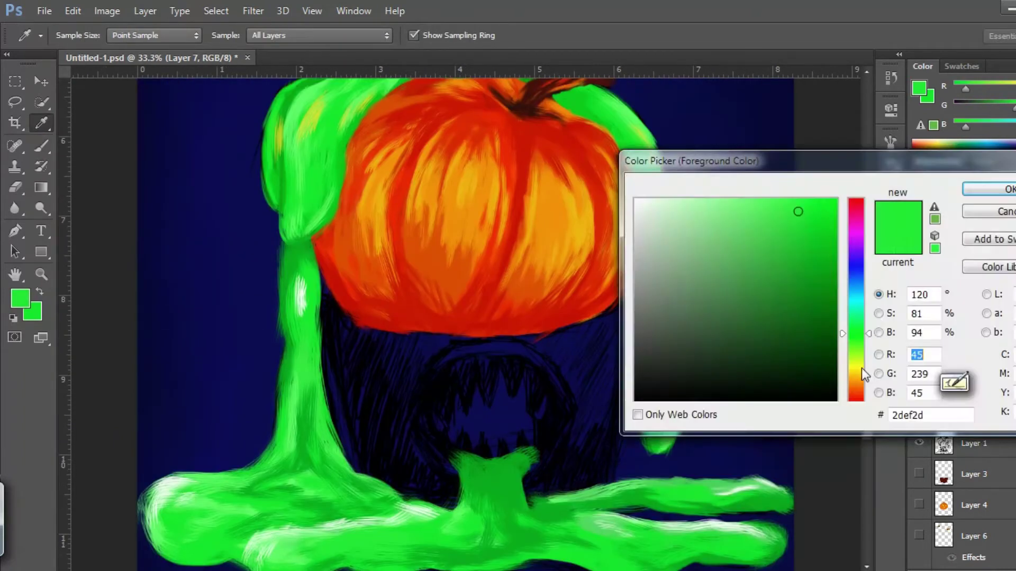
Paint the pot's sides dark red, then sample colours on the slime and pumpkin layers
mouse_move(437, 506)
left_mouse_down()
mouse_move(607, 390)
mouse_move(406, 435)
mouse_move(573, 455)
mouse_move(633, 360)
left_mouse_up()
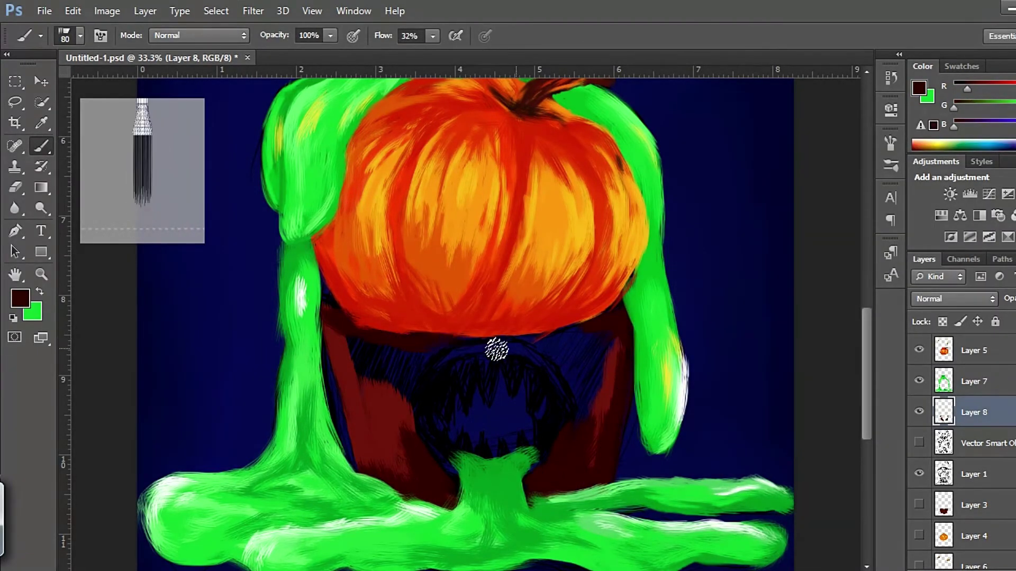
key("alt+bracketright")
left_click(390, 370, "alt")
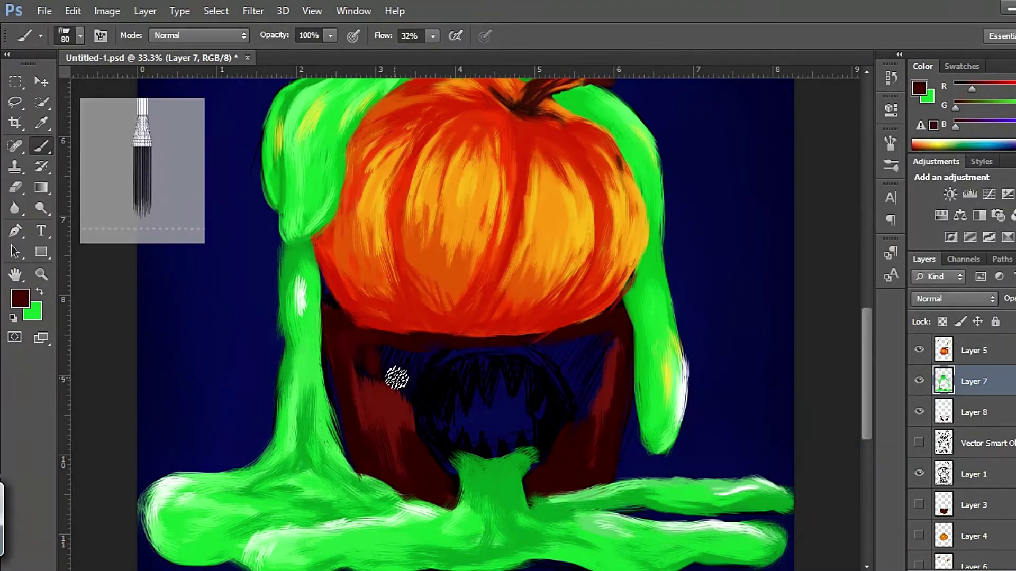
key("e")
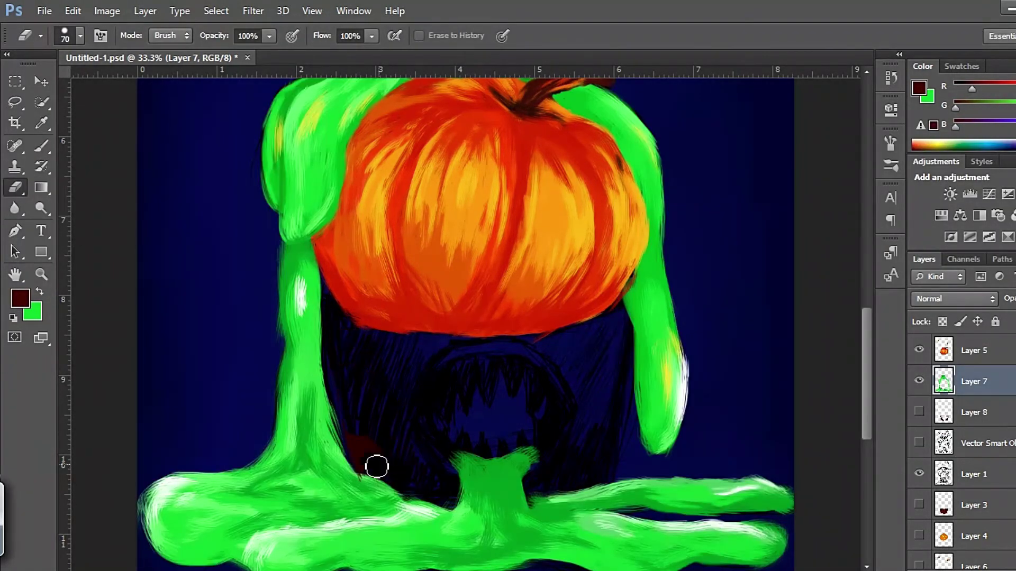
key("alt+bracketright")
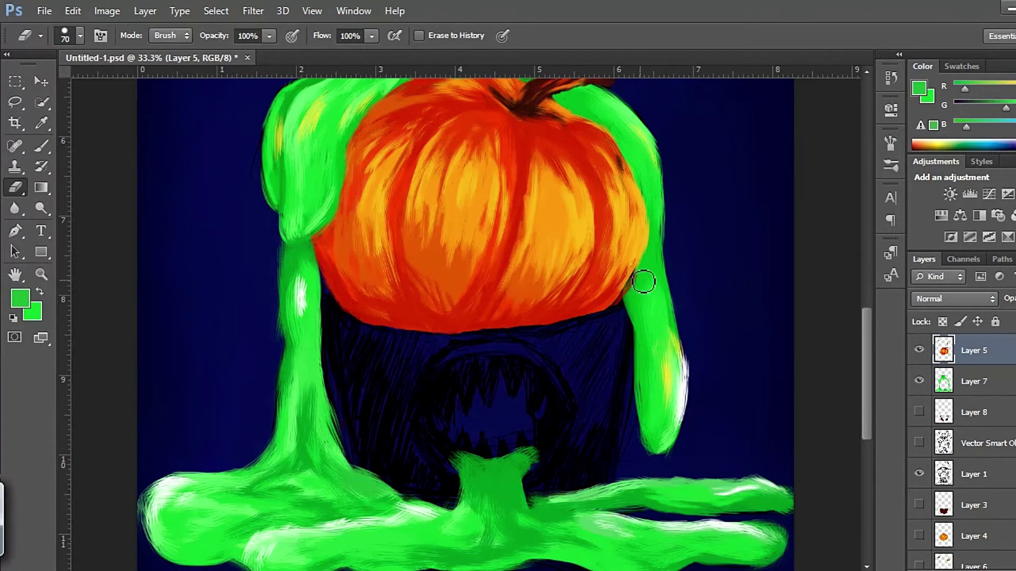
Back on Layer 8, restore the dark red pot paint and cover the mouth's right edge
key("b")
key("alt+bracketleft")
key("alt+bracketleft")
left_click(917, 413)
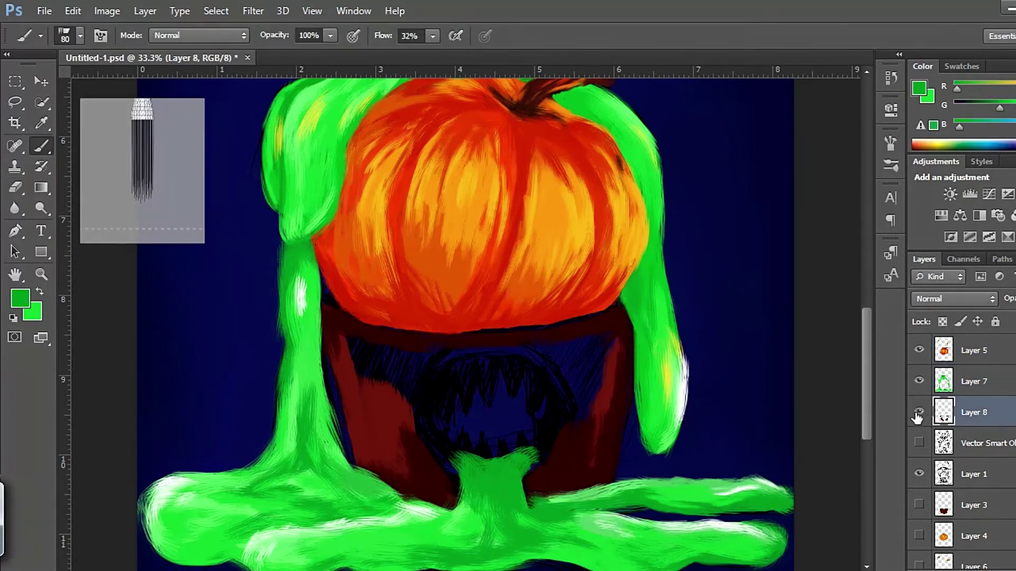
left_click(351, 349, "alt")
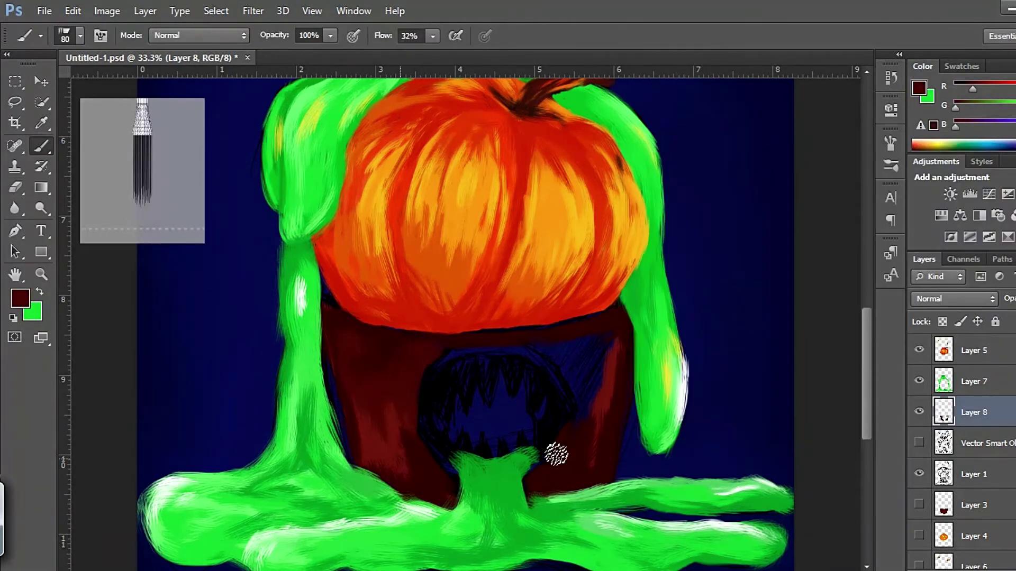
left_click_drag(556, 453, 592, 338)
left_click(582, 410, "alt")
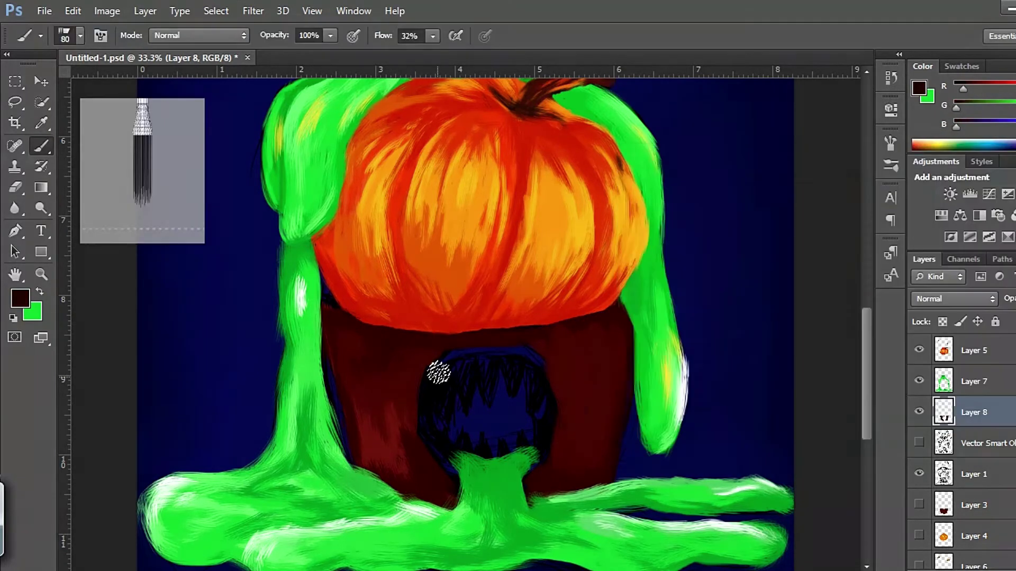
Zoom in and paint an olive rim along the top-left of the pot's mouth
key("ctrl+plus")
key("bracketleft")
key("bracketleft")
key("bracketleft")
scroll(566, 379, "down", 5)
left_click(21, 298)
key("Return")
mouse_move(370, 328)
left_mouse_down()
mouse_move(497, 205)
mouse_move(365, 288)
mouse_move(424, 234)
mouse_move(580, 211)
mouse_move(639, 384)
left_mouse_up()
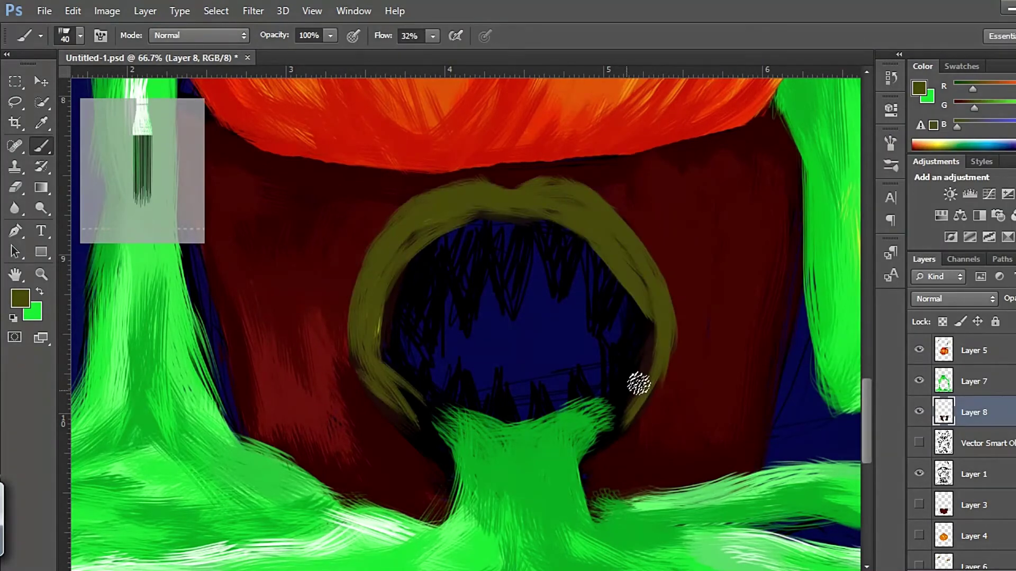
Lighten the olive rim and darken the mouth's interior with dark red and near-black
key("bracketright")
key("bracketright")
key("bracketright")
left_click_drag(494, 200, 463, 197)
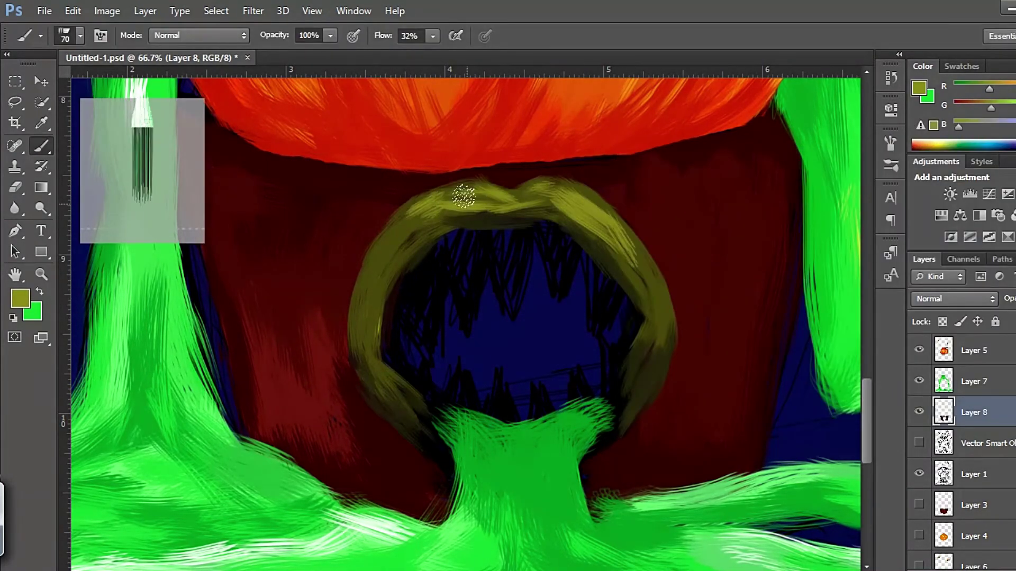
left_click(479, 175, "alt")
left_click_drag(450, 238, 582, 248)
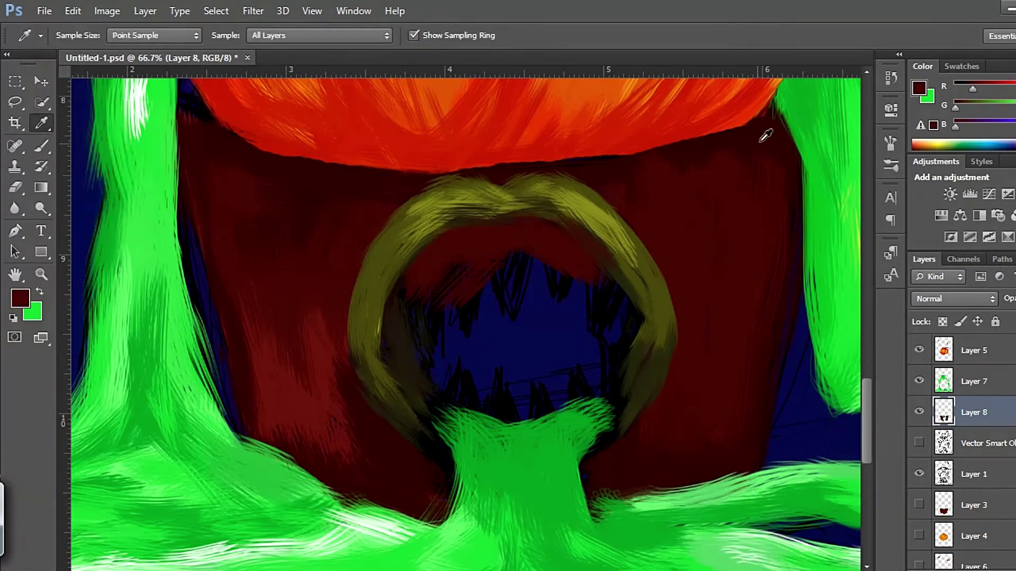
left_click(465, 245, "alt")
mouse_move(608, 336)
left_mouse_down()
mouse_move(465, 249)
mouse_move(526, 282)
left_mouse_up()
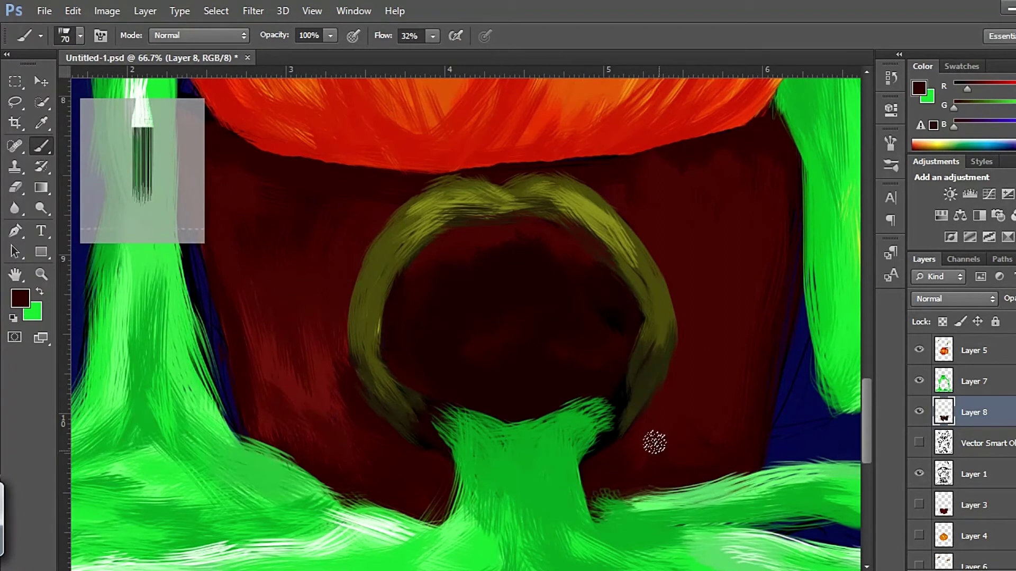
left_click(401, 400, "alt")
Paint pointed yellow teeth all around the inside of the pot's mouth
mouse_move(420, 315)
left_mouse_down()
mouse_move(437, 340)
mouse_move(418, 317)
left_mouse_up()
left_click_drag(574, 314, 607, 356)
left_click_drag(423, 249, 410, 302)
left_click_drag(455, 222, 453, 295)
left_click_drag(500, 222, 540, 223)
left_click_drag(566, 233, 597, 313)
left_click_drag(450, 407, 508, 415)
mouse_move(526, 415)
left_mouse_down()
mouse_move(563, 313)
mouse_move(576, 350)
mouse_move(594, 360)
mouse_move(526, 223)
mouse_move(415, 294)
mouse_move(432, 382)
mouse_move(464, 390)
mouse_move(556, 335)
mouse_move(585, 418)
mouse_move(437, 370)
left_mouse_up()
Resample the teeth's yellow and a dark brown, then set a smaller black brush
left_click(550, 364, "alt")
left_click(419, 425, "alt")
key("bracketleft")
key("bracketleft")
key("bracketleft")
left_click(674, 403, "alt")
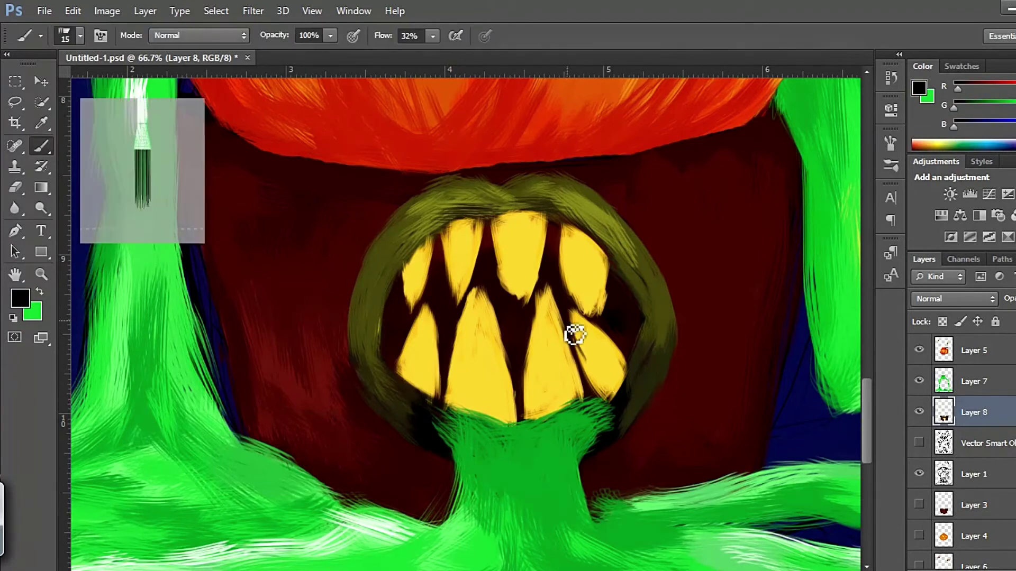
Darken the hat brim on both sides and erase excess black from the right brim
left_click(585, 349, "alt")
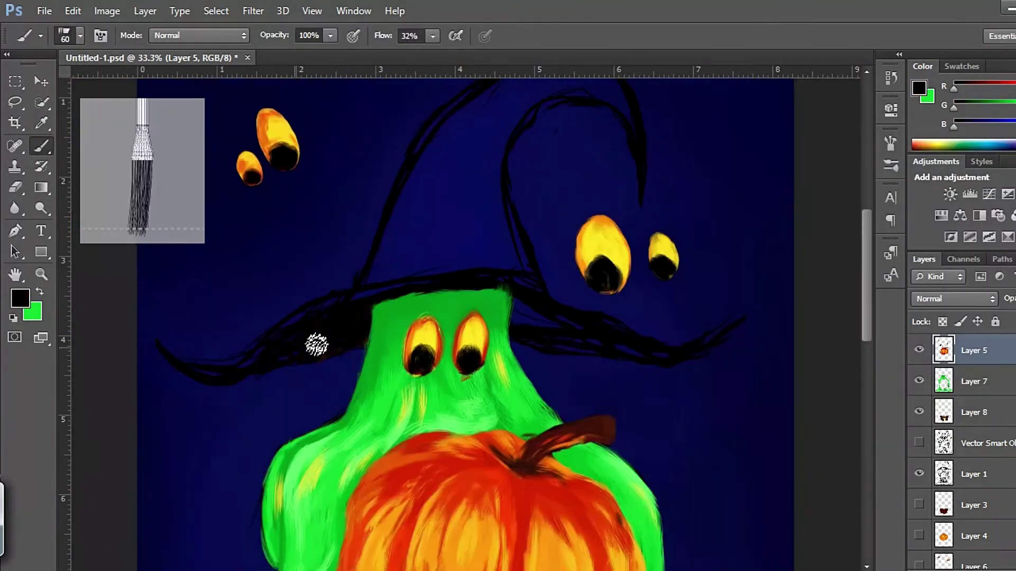
left_click_drag(316, 345, 570, 342)
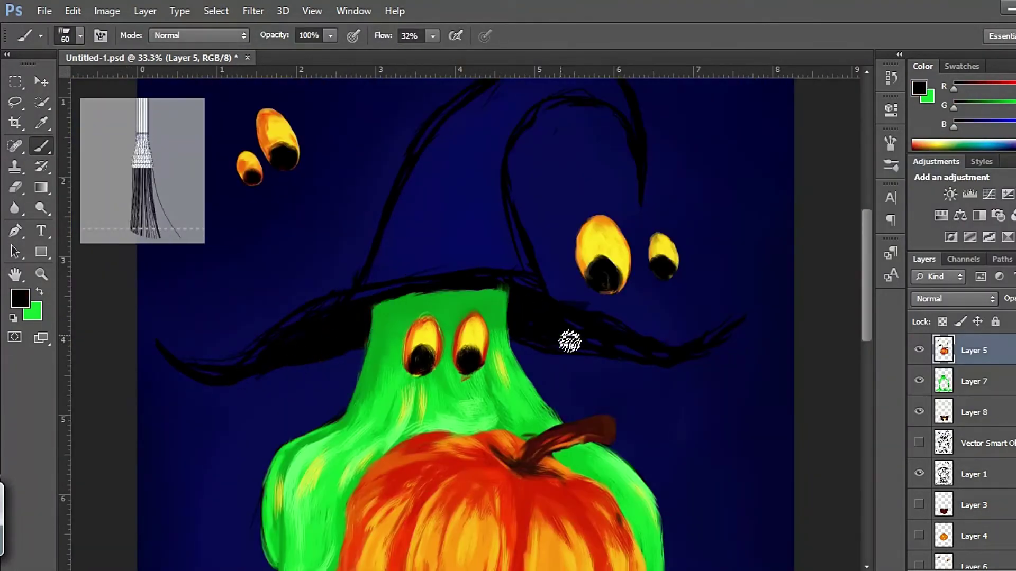
key("e")
left_click_drag(356, 358, 605, 308)
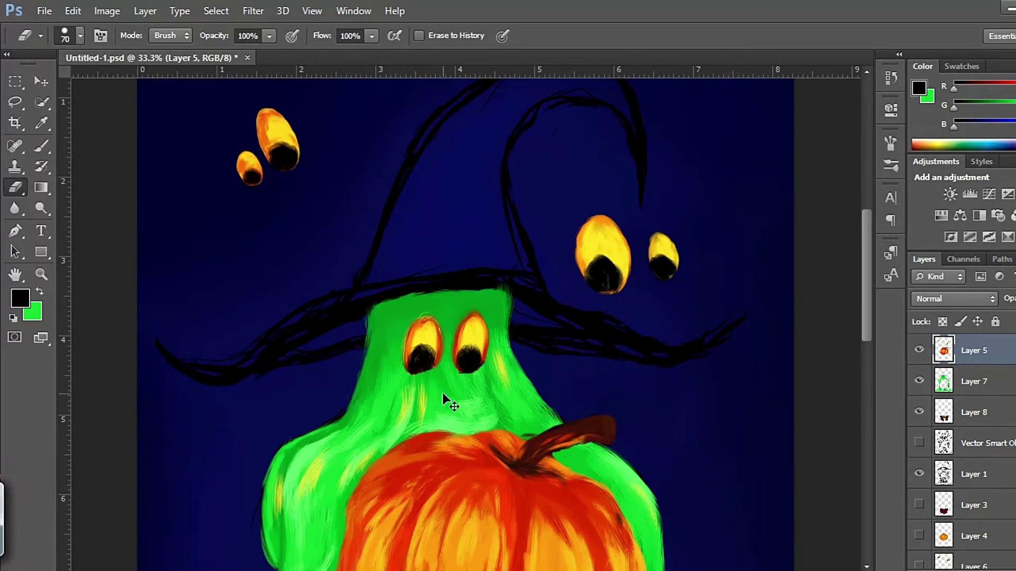
On a new layer, thicken the left brim and fill the hat's sides, tip and middle brown
key("ctrl+shift+alt+n")
scroll(405, 410, "up", 3)
key("b")
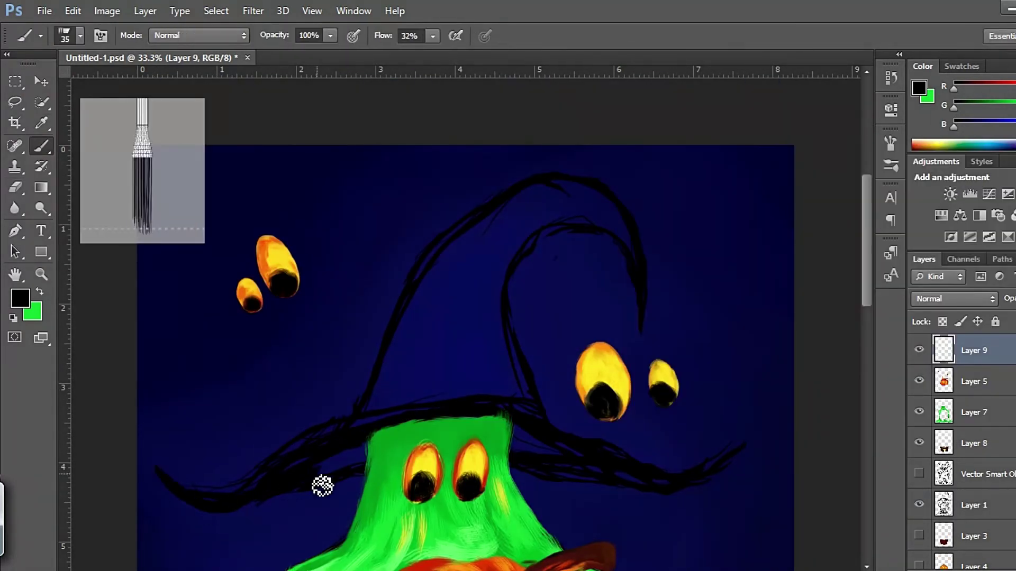
left_click_drag(324, 483, 297, 471)
mouse_move(403, 341)
left_mouse_down()
mouse_move(524, 370)
mouse_move(503, 370)
left_mouse_up()
key("bracketleft")
key("bracketleft")
key("bracketleft")
left_click_drag(534, 233, 646, 294)
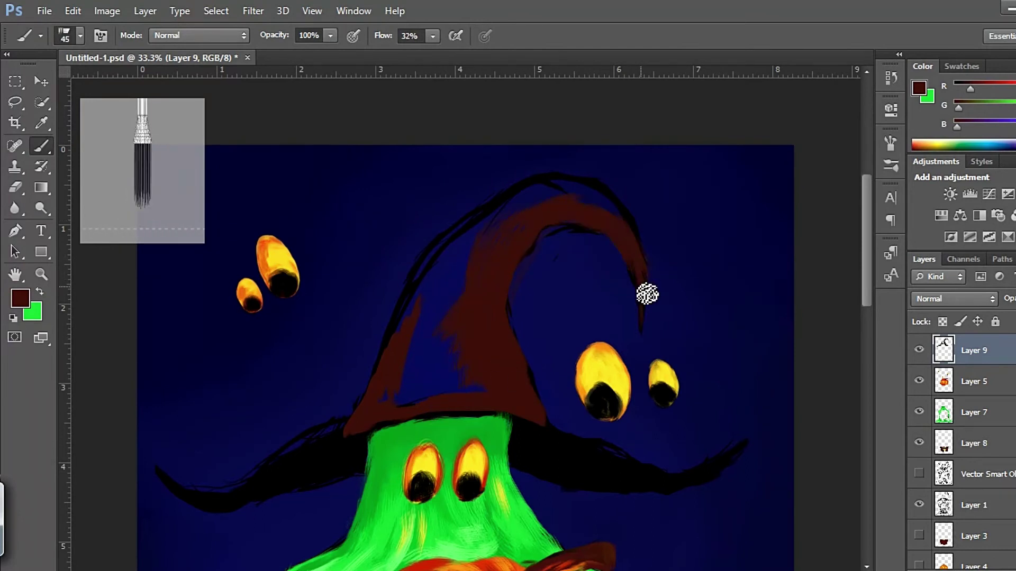
key("bracketright")
key("bracketright")
key("bracketright")
mouse_move(464, 336)
left_mouse_down()
mouse_move(431, 284)
mouse_move(397, 351)
mouse_move(533, 215)
mouse_move(642, 256)
left_mouse_up()
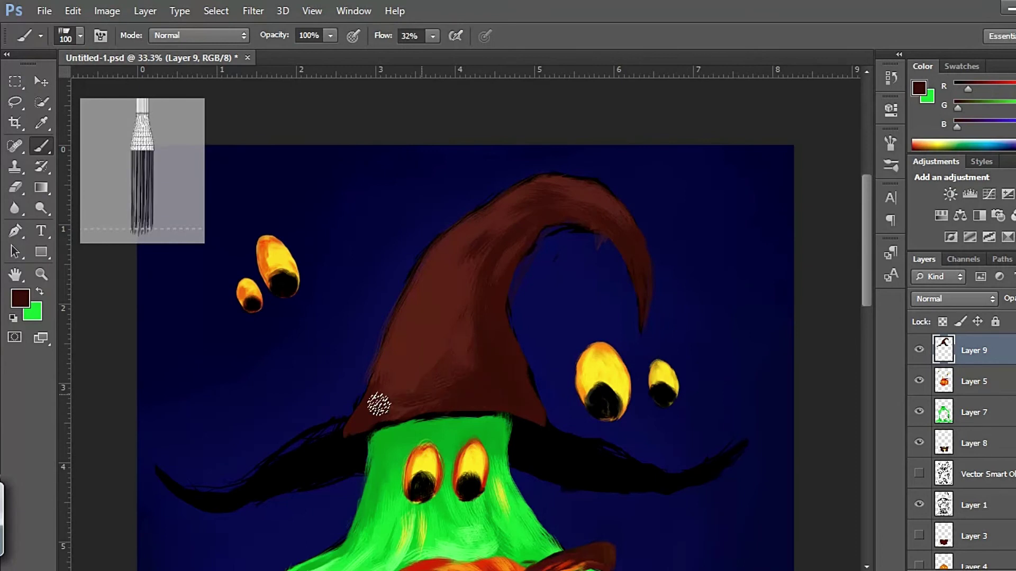
Add yellow highlights along the hat's upper-left edge and brim, moving its layer below Layer 5
key("bracketleft")
key("bracketleft")
key("bracketleft")
left_click_drag(503, 194, 418, 290)
left_click(550, 431, "alt")
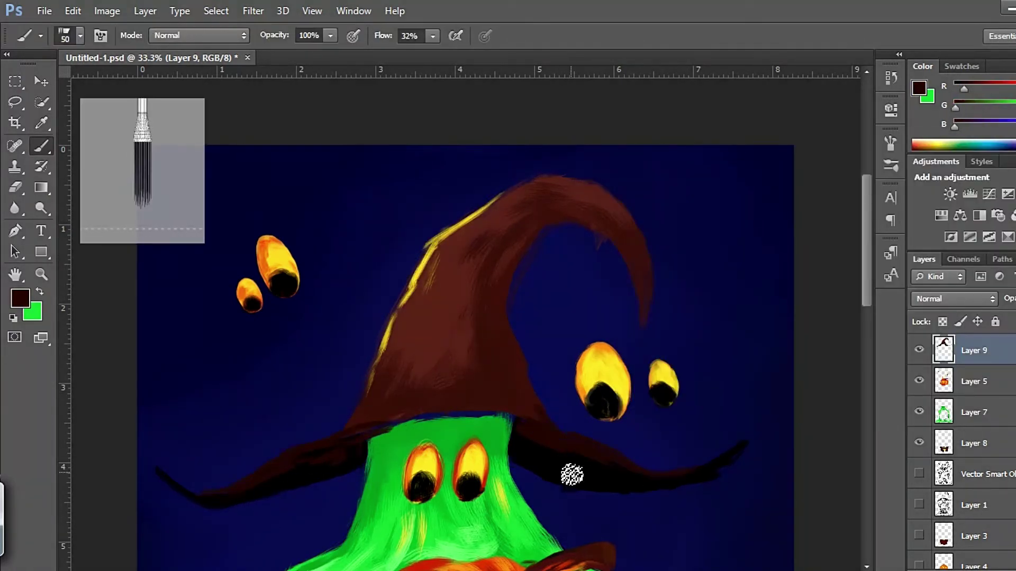
key("ctrl+bracketleft")
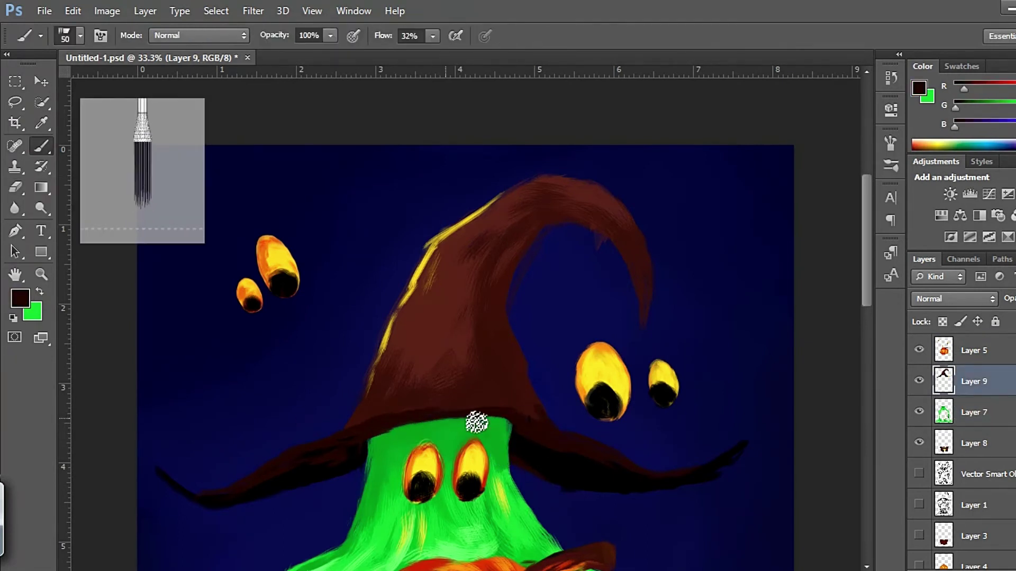
left_click_drag(280, 452, 335, 445)
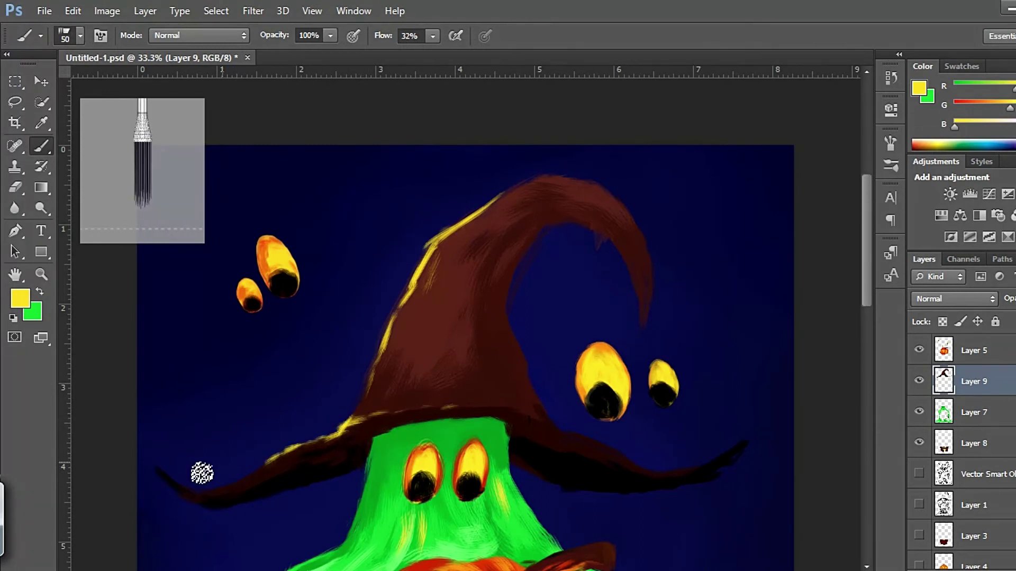
right_click(425, 281, "alt+shift")
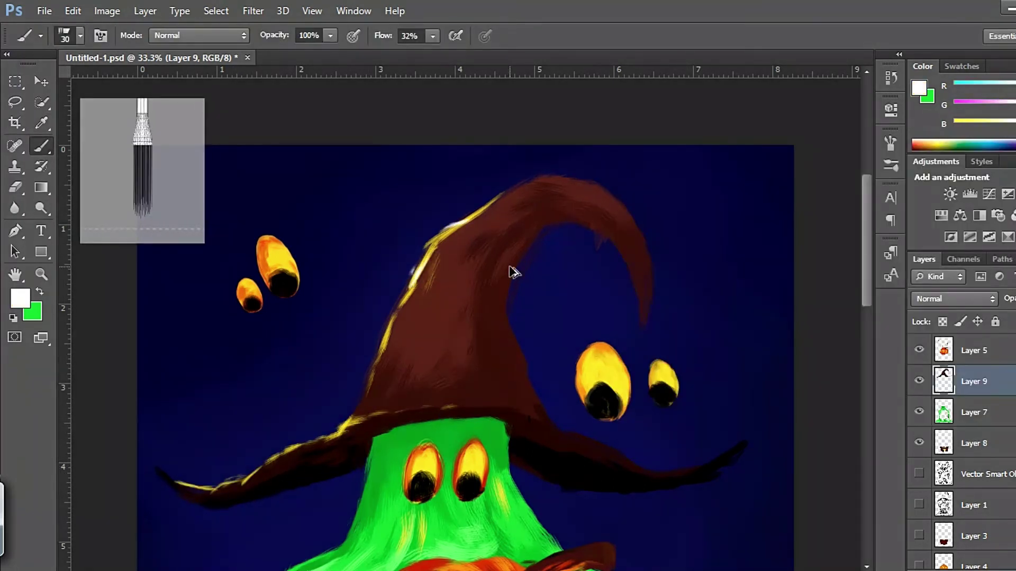
left_click_drag(513, 272, 589, 460)
right_click(470, 402, "alt+shift")
On a new layer, paint an angry black eye outline and nose, filling the left eye yellow
key("alt+bracketright")
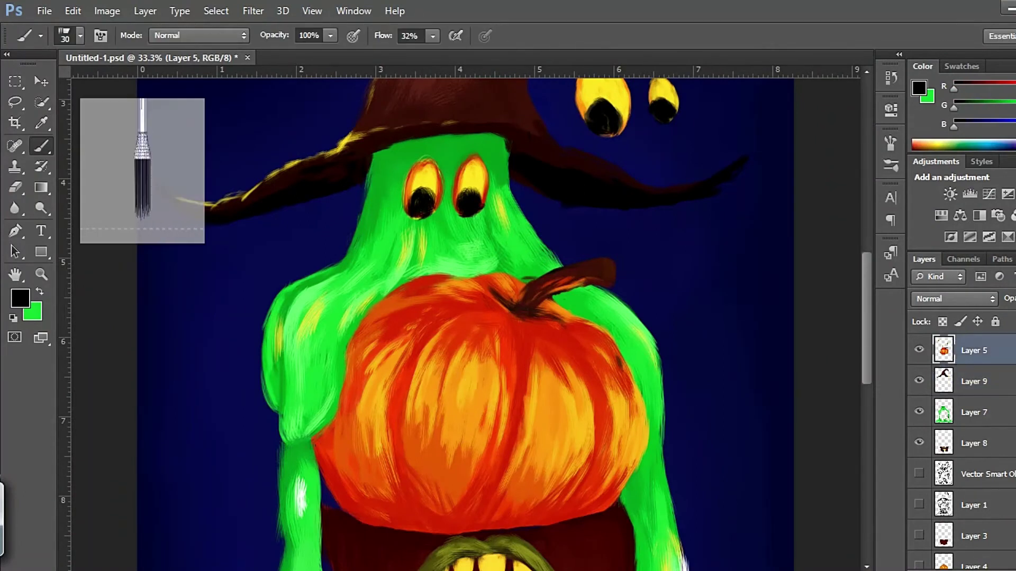
key("ctrl+shift+alt+n")
left_click_drag(459, 379, 484, 398)
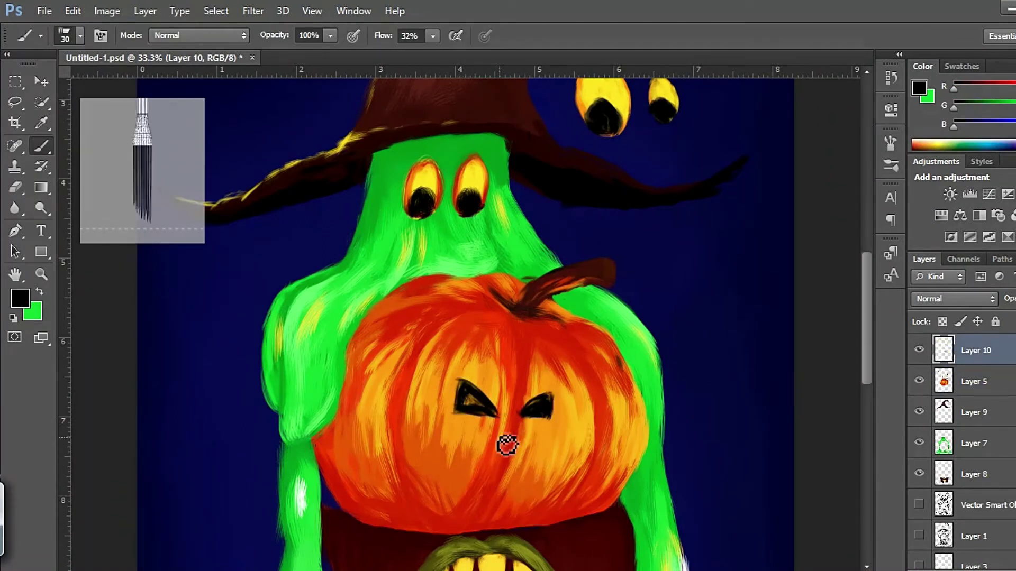
left_click_drag(507, 445, 503, 444)
right_click(547, 427, "alt+shift")
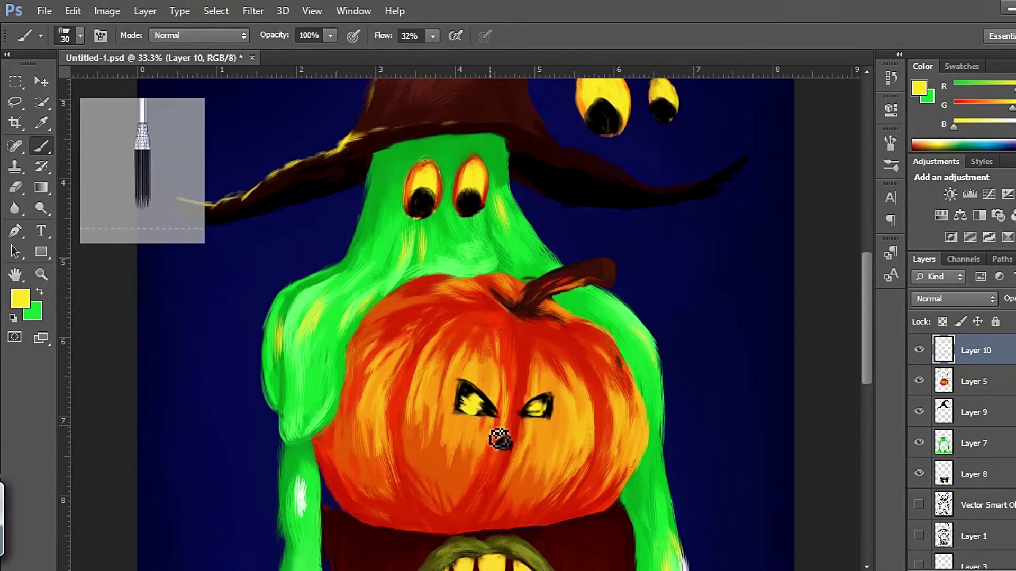
left_click_drag(473, 418, 476, 408)
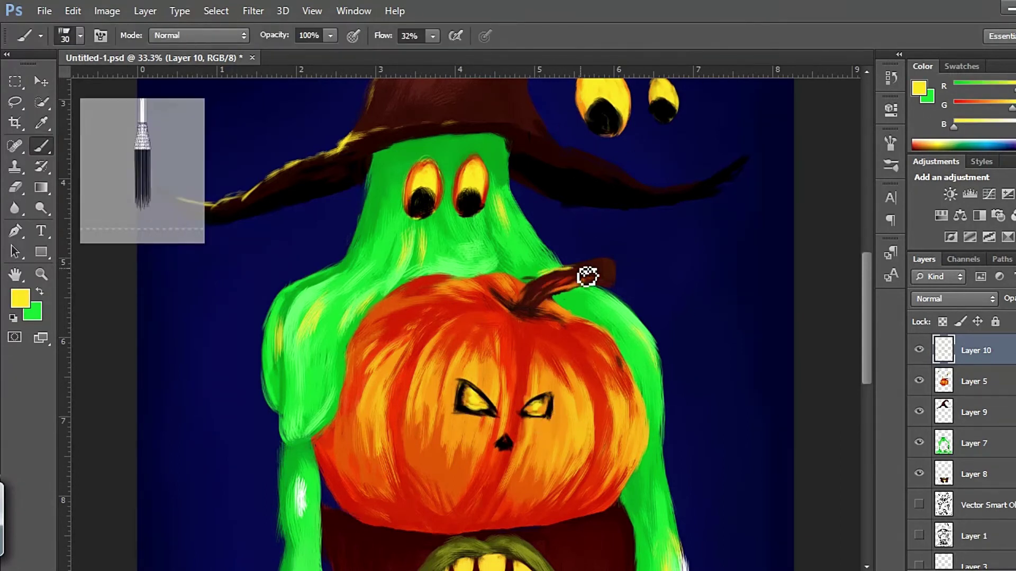
Zoom out and pick yellow for the pot's rim line
key("ctrl+minus")
left_click(471, 290, "alt")
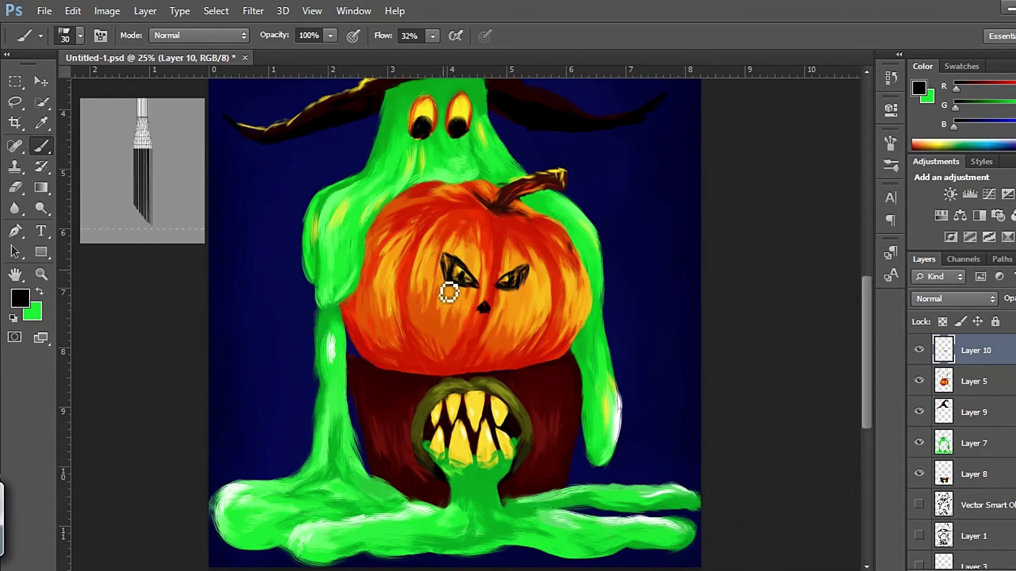
left_click(494, 317, "alt")
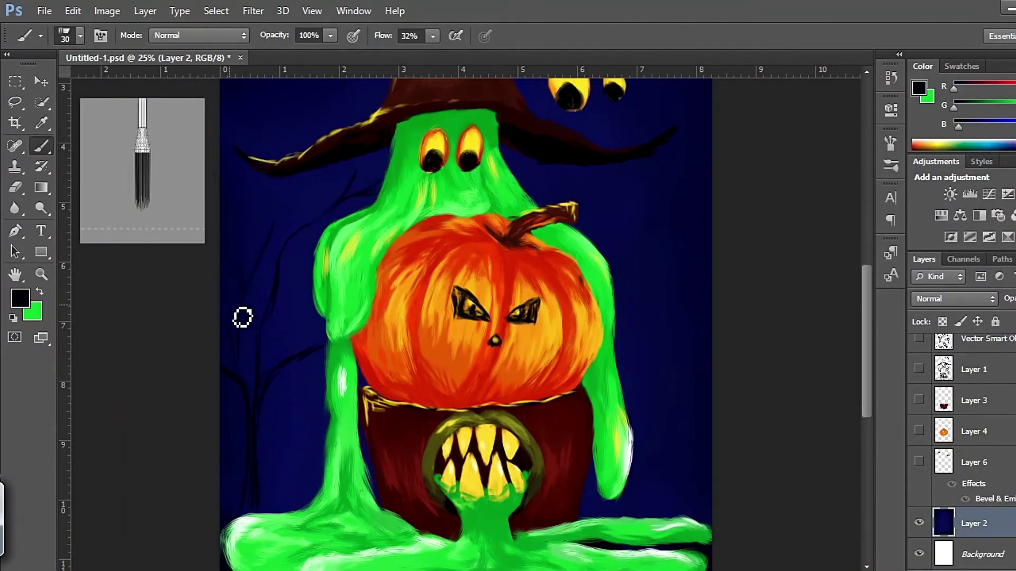
Shrink the brush and sample a background colour while browsing brush options
scroll(303, 276, "up", 3)
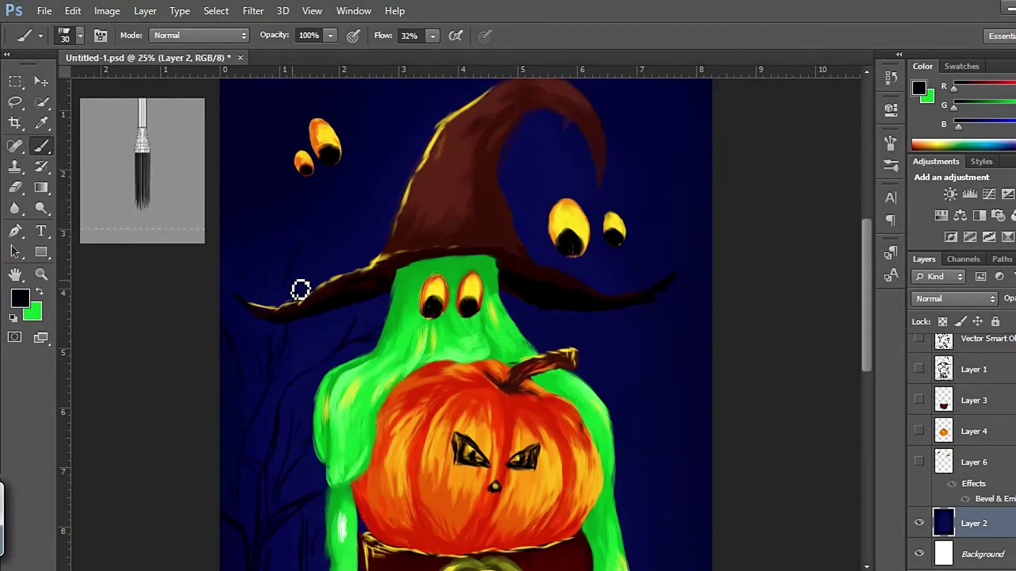
scroll(240, 351, "down", 3)
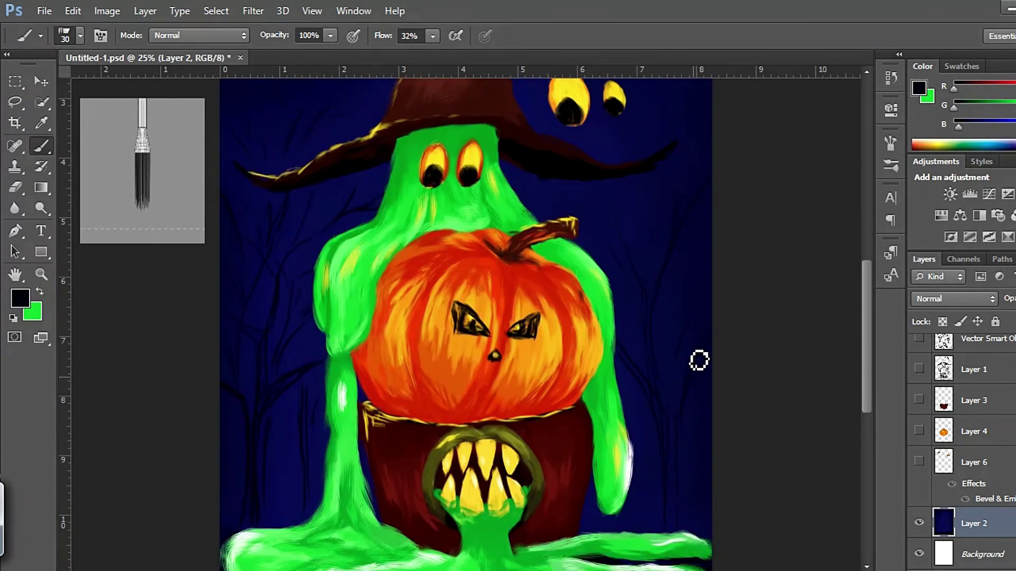
scroll(367, 241, "up", 4)
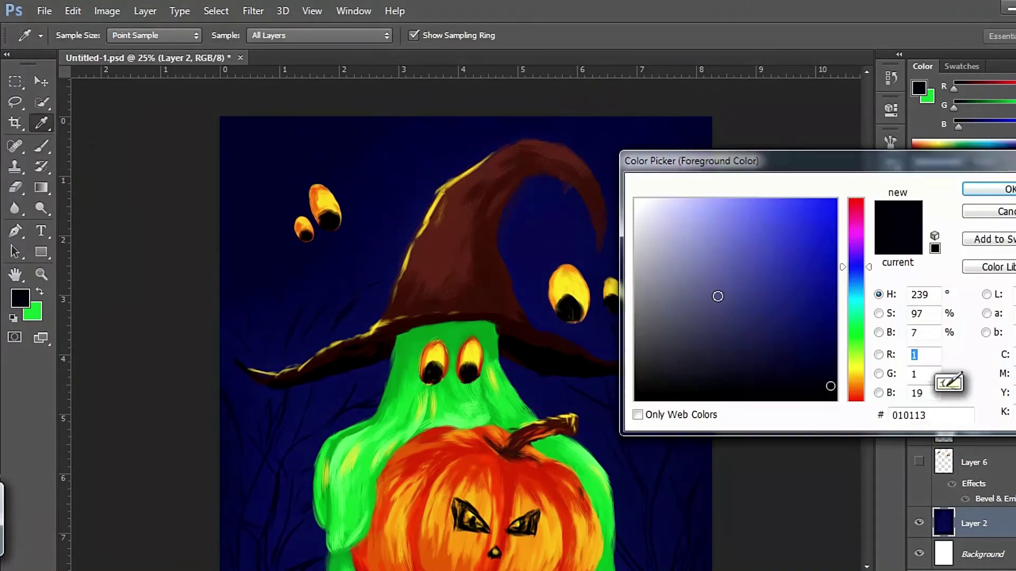
scroll(541, 226, "down", 3)
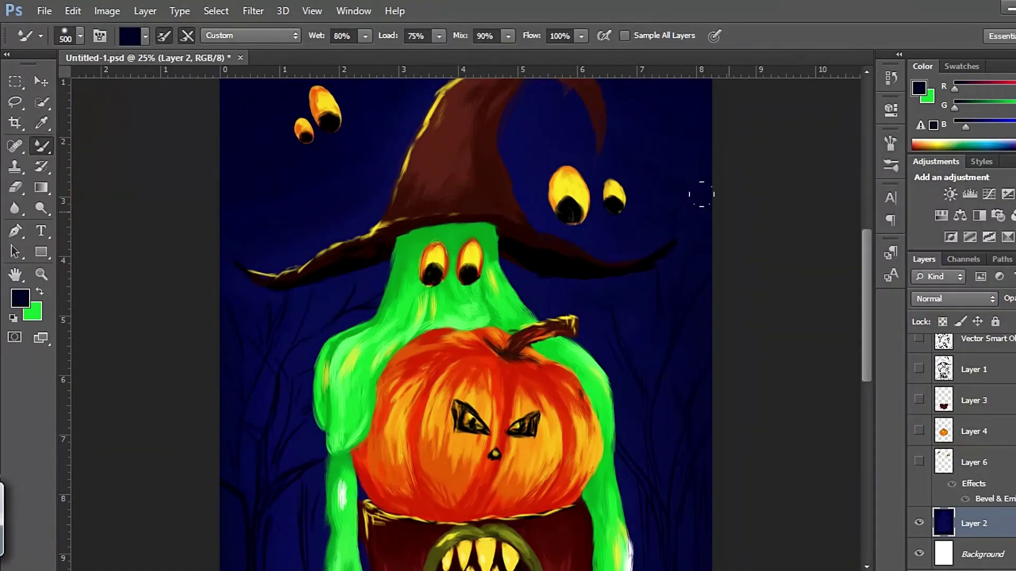
key("bracketleft")
key("bracketleft")
key("bracketleft")
scroll(298, 218, "up", 4)
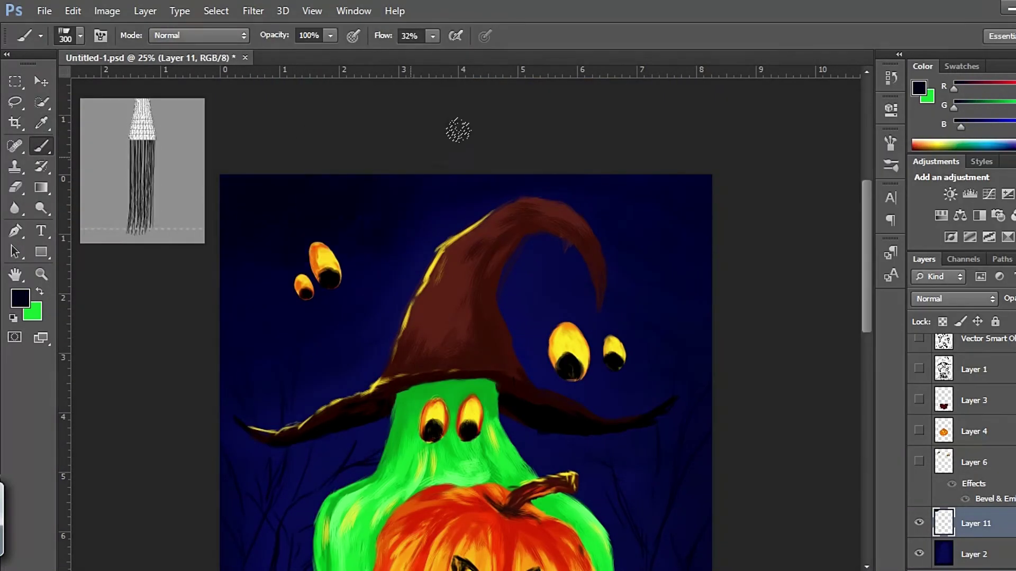
scroll(598, 235, "down", 5)
key("i")
key("b")
scroll(347, 347, "up", 6)
scroll(349, 236, "down", 8)
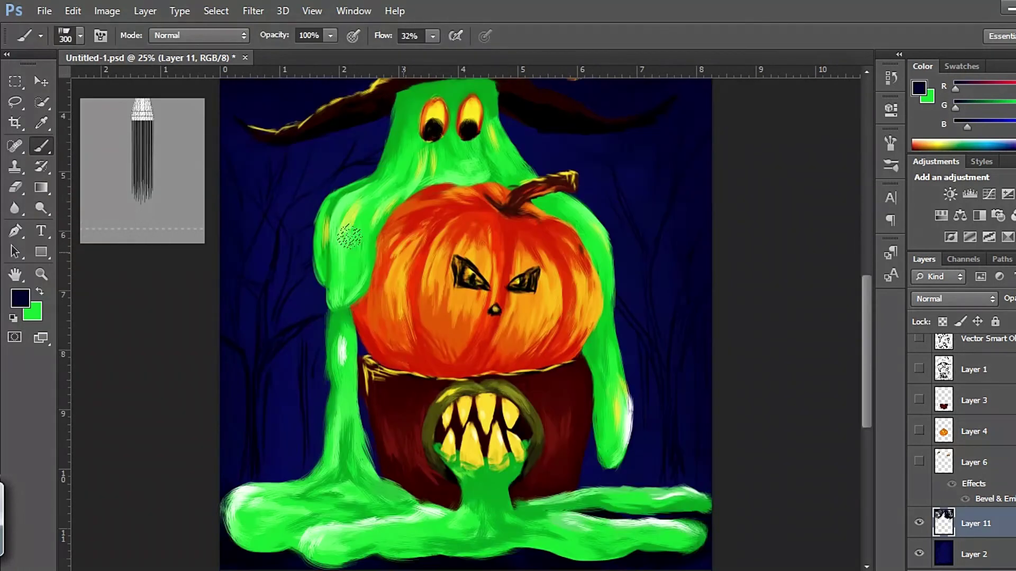
Paint a black tree silhouette to the right of the slime and choose white
left_click(671, 370, "alt")
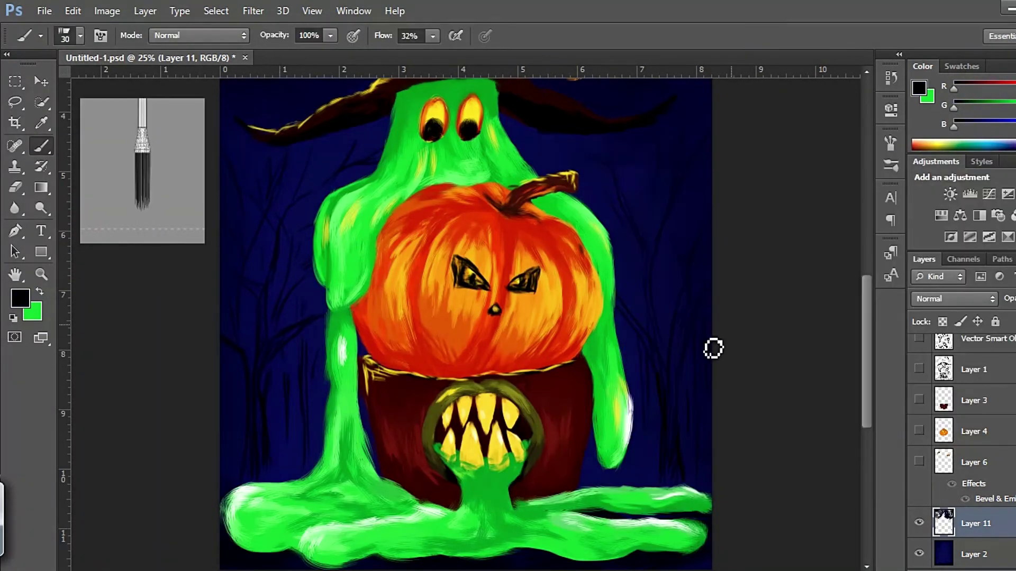
left_click_drag(643, 474, 661, 460)
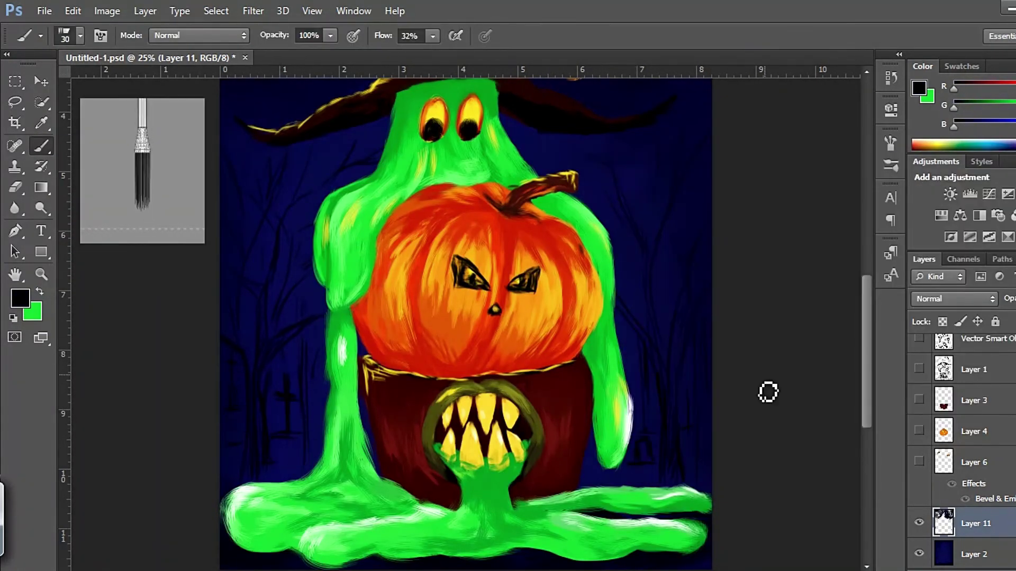
left_click(654, 193, "alt")
scroll(654, 201, "up", 5)
Add a new stars layer with a yellow colour, zoom in, and reactivate slime Layer 7
left_click(890, 143)
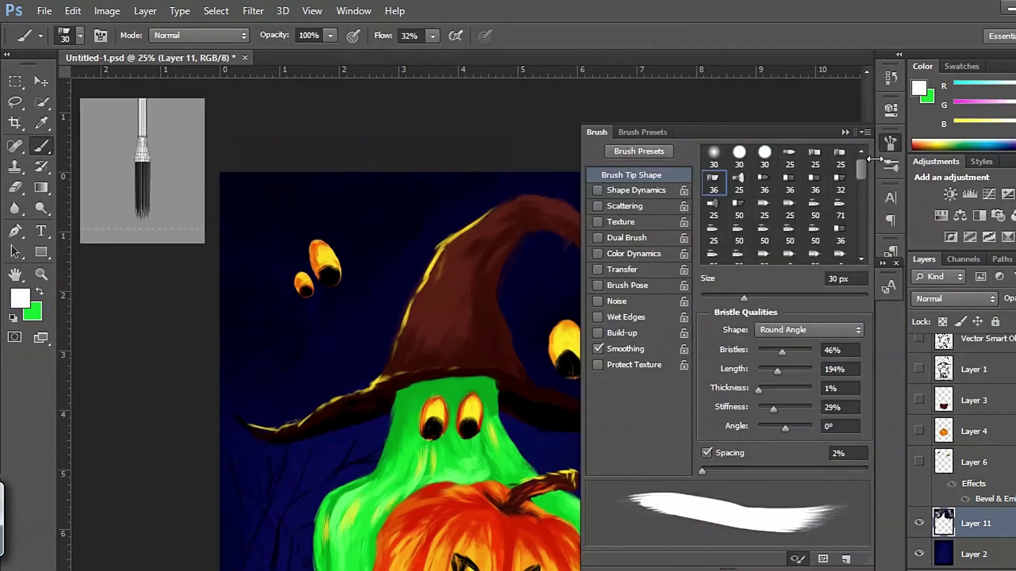
key("ctrl+shift+alt+n")
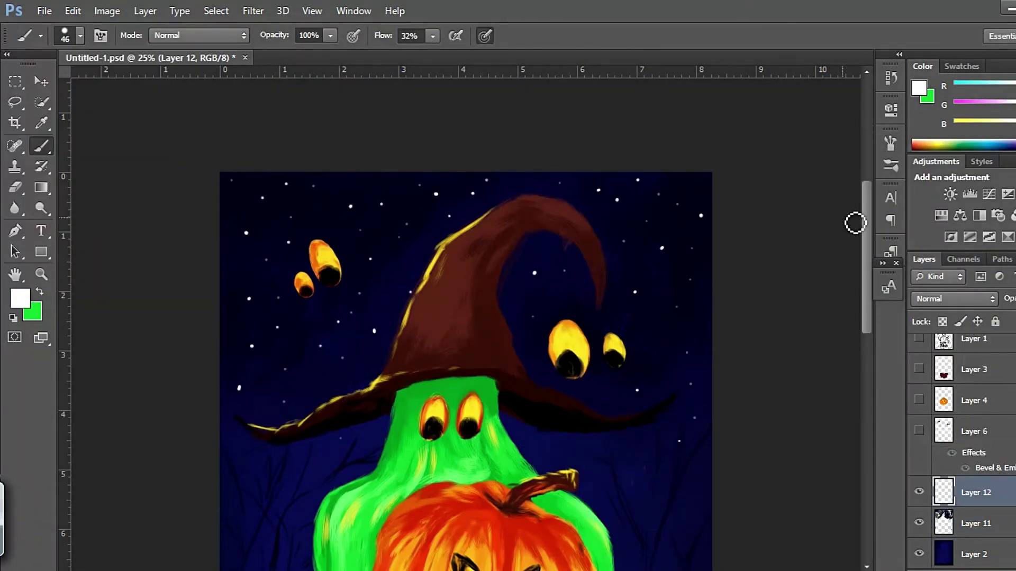
scroll(855, 223, "down", 3)
left_click(437, 297, "alt")
key("ctrl+0")
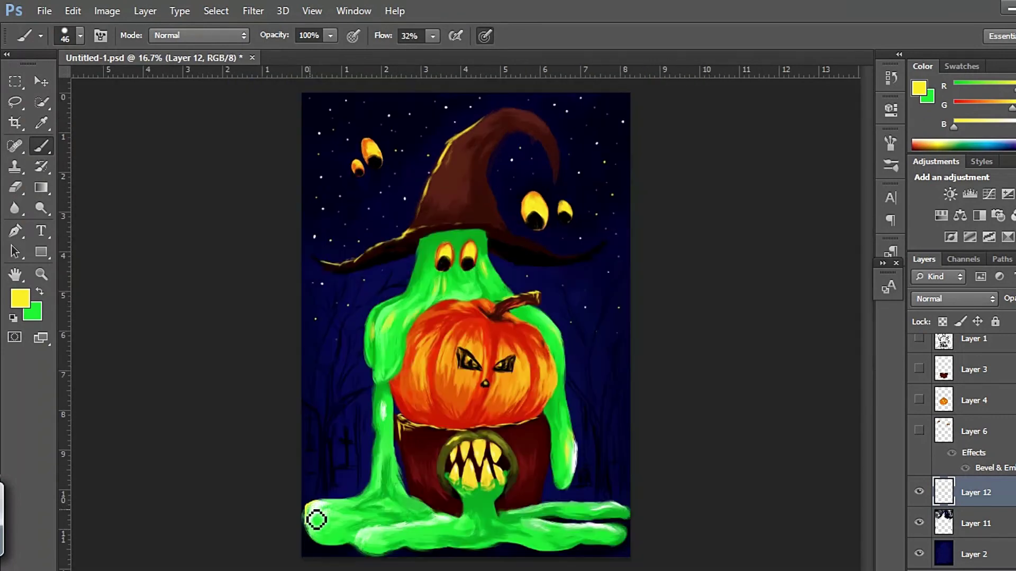
scroll(344, 343, "up", 3)
left_click(810, 165, "ctrl")
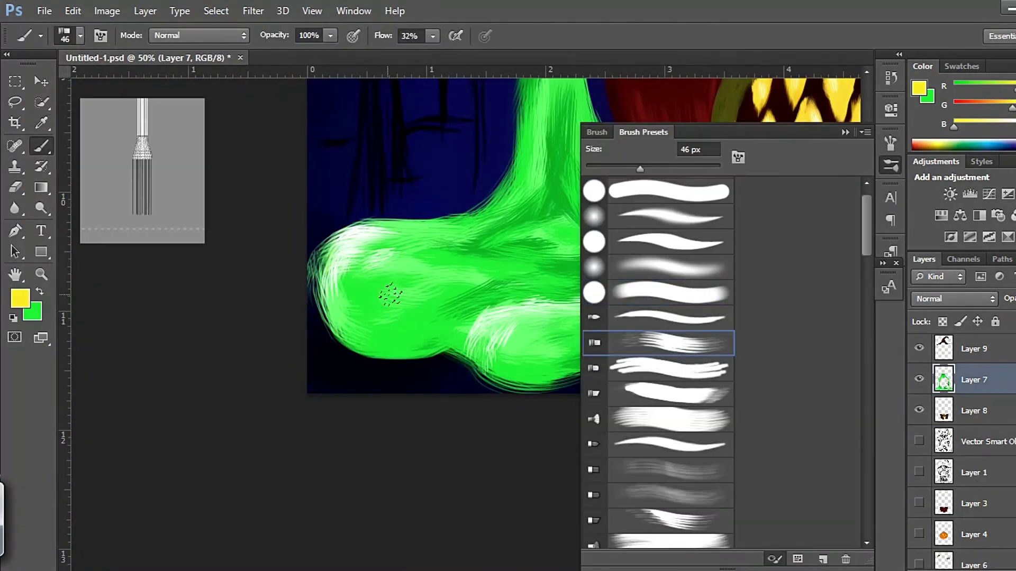